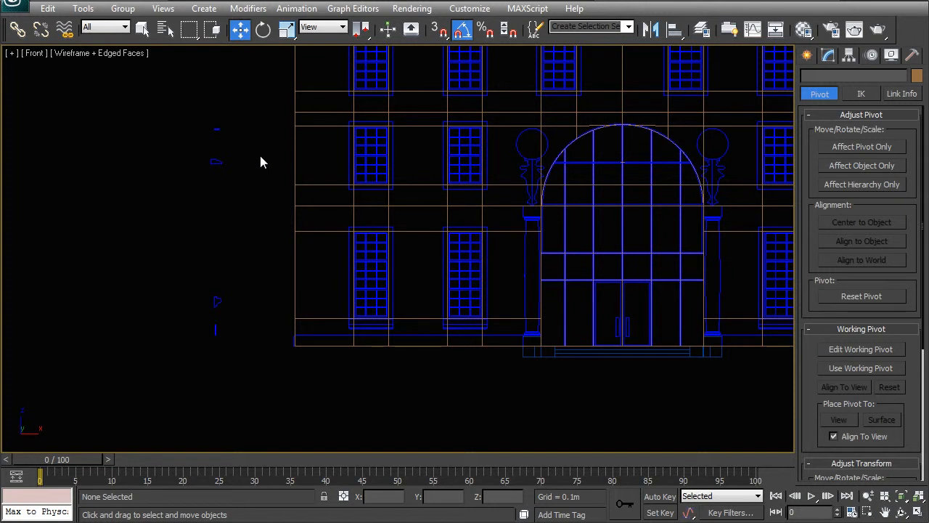
Step: Draw a rectangle about 0.79 m wide and 0.46 m high, endpoint-snapped over the pedestal beneath the column left of the entrance
{"action": "scroll", "coordinate": [473, 286], "scroll_direction": "up", "scroll_amount": 5}
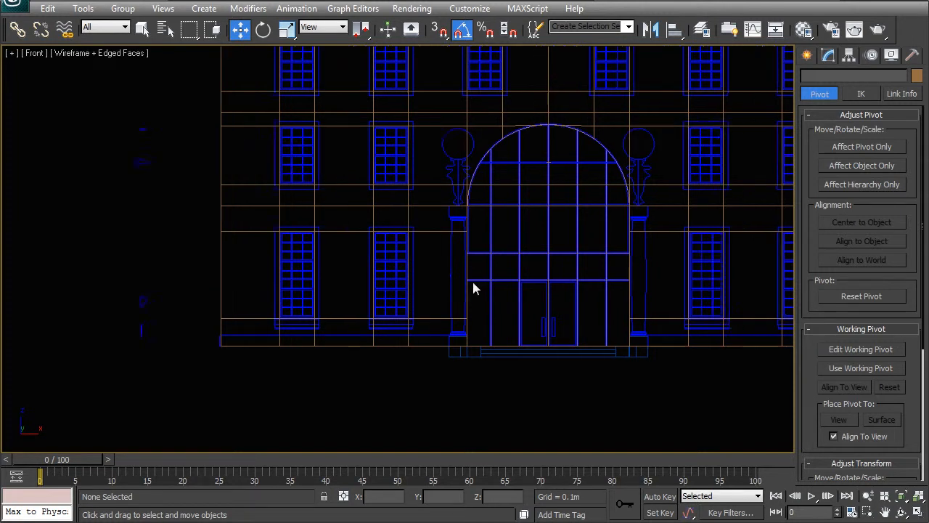
{"action": "middle_click_drag", "start_coordinate": [460, 319], "coordinate": [338, 305]}
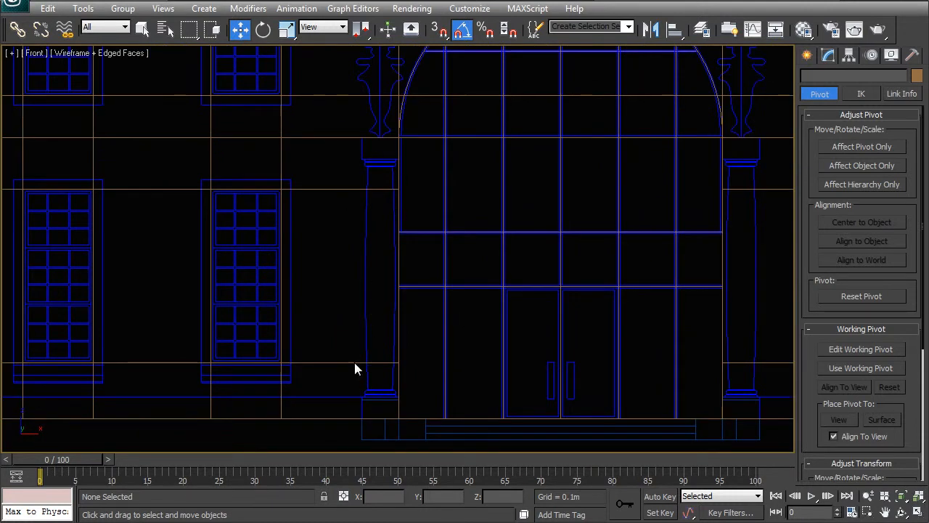
{"action": "scroll", "coordinate": [371, 239], "scroll_direction": "up", "scroll_amount": 6}
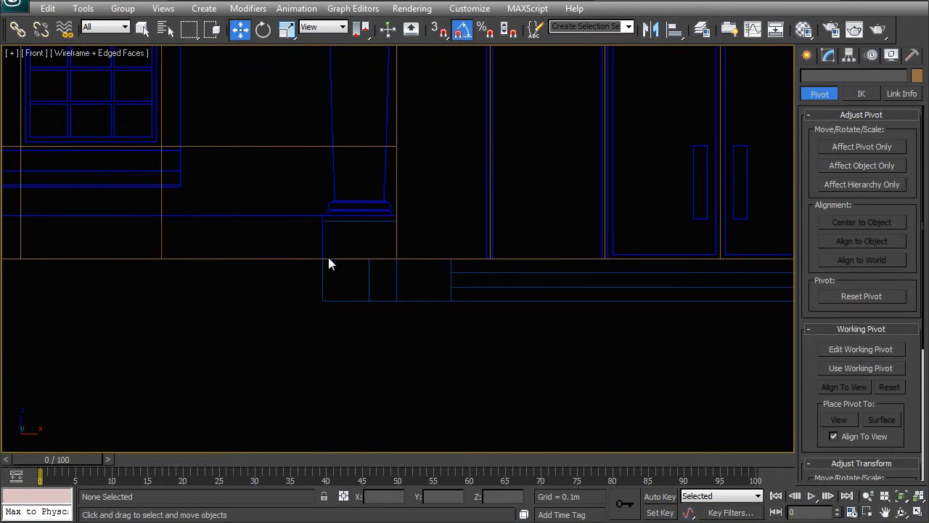
{"action": "scroll", "coordinate": [346, 239], "scroll_direction": "up", "scroll_amount": 5}
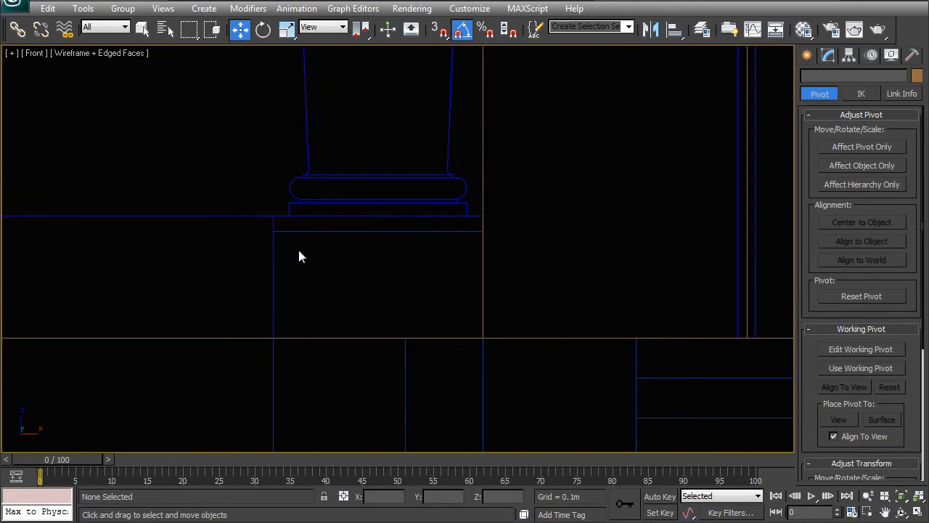
{"action": "left_click", "coordinate": [828, 55]}
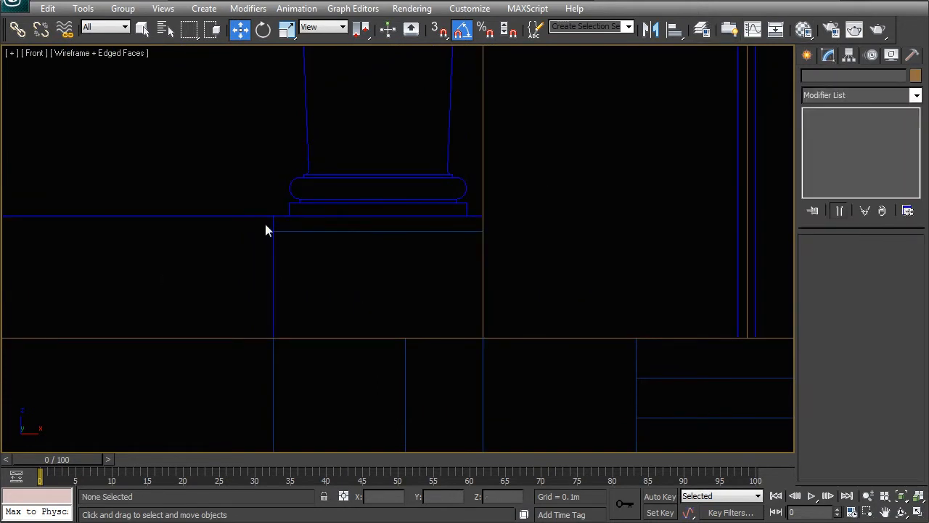
{"action": "left_click", "coordinate": [807, 56]}
{"action": "left_click", "coordinate": [830, 78]}
{"action": "left_click", "coordinate": [887, 161]}
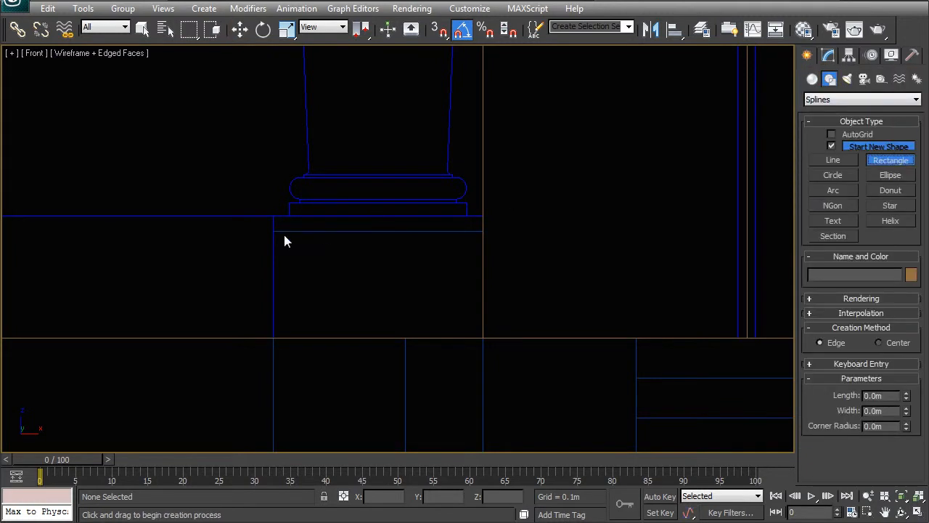
{"action": "key", "text": "s"}
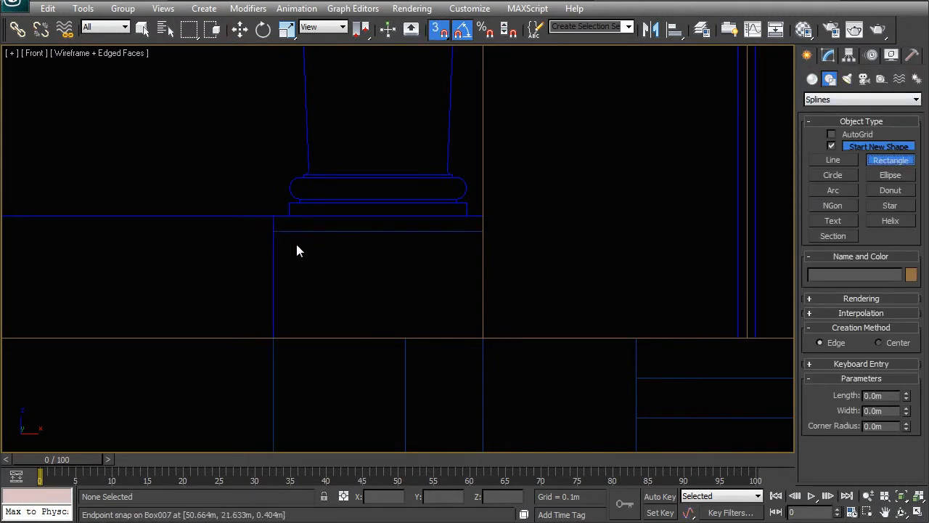
{"action": "left_click_drag", "start_coordinate": [275, 223], "coordinate": [482, 337]}
{"action": "middle_click_drag", "start_coordinate": [438, 258], "coordinate": [462, 304]}
{"action": "key", "text": "w"}
{"action": "left_click", "coordinate": [576, 249]}
Step: Clone the imported façade linework spline and isolate the clone
{"action": "middle_click_drag", "start_coordinate": [524, 185], "coordinate": [515, 233]}
{"action": "middle_click_drag", "start_coordinate": [326, 247], "coordinate": [366, 357]}
{"action": "scroll", "coordinate": [367, 363], "scroll_direction": "down", "scroll_amount": 6}
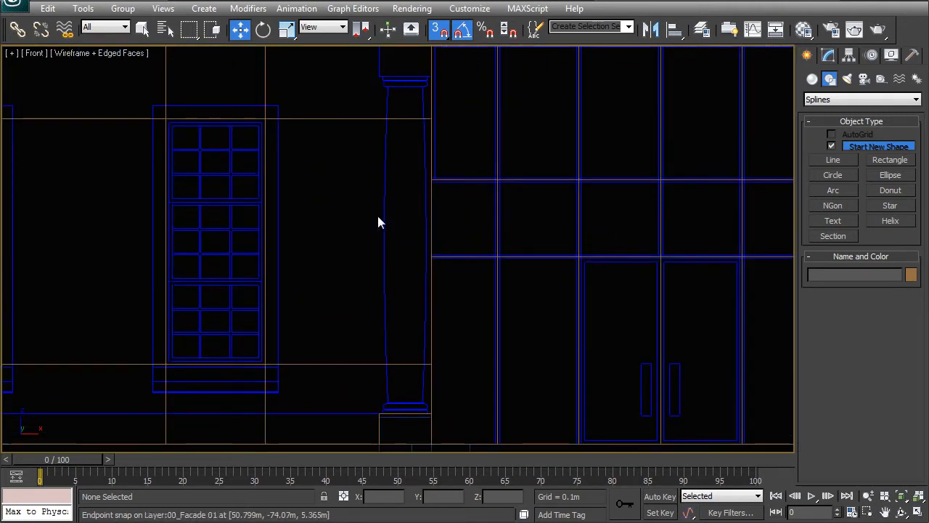
{"action": "left_click", "coordinate": [371, 95]}
{"action": "right_click", "coordinate": [385, 304]}
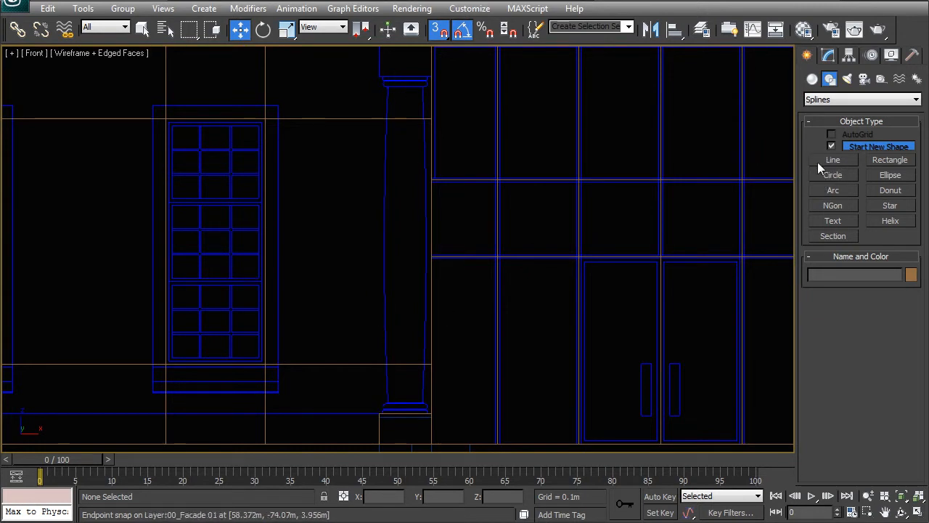
{"action": "left_click", "coordinate": [382, 157]}
{"action": "scroll", "coordinate": [407, 283], "scroll_direction": "down", "scroll_amount": 6}
{"action": "mouse_move", "coordinate": [472, 204]}
{"action": "middle_mouse_down"}
{"action": "mouse_move", "coordinate": [422, 279]}
{"action": "mouse_move", "coordinate": [431, 253]}
{"action": "middle_mouse_up"}
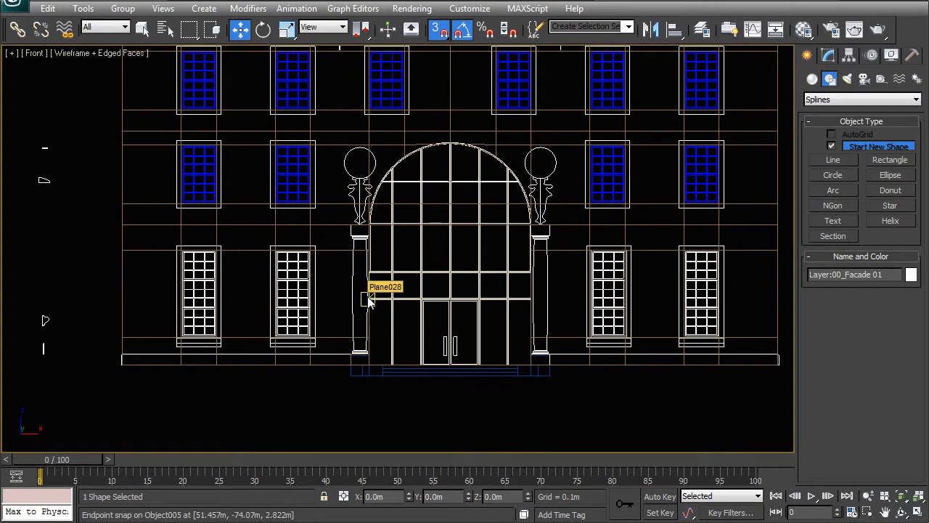
{"action": "left_click_drag", "start_coordinate": [368, 303], "coordinate": [378, 303], "text": "shift"}
{"action": "left_click", "coordinate": [426, 223]}
{"action": "left_click", "coordinate": [429, 312]}
{"action": "right_click", "coordinate": [388, 284]}
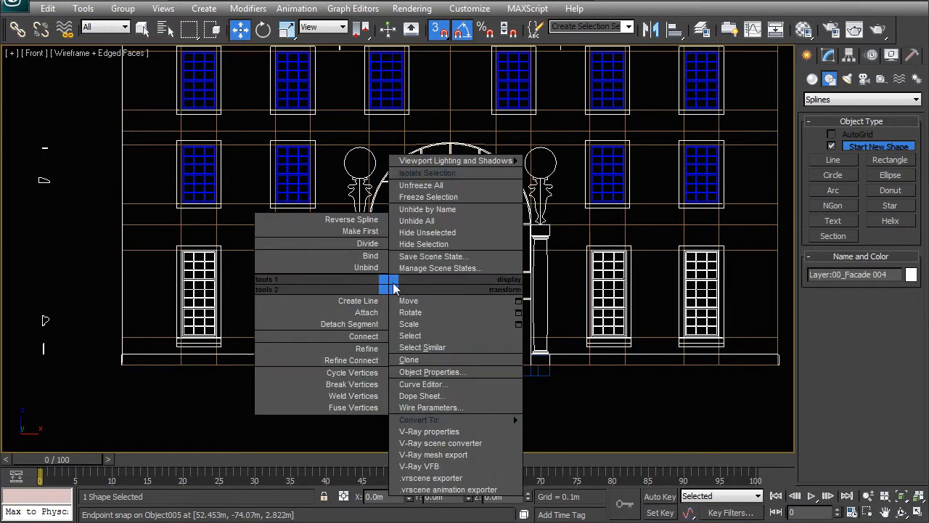
{"action": "left_click", "coordinate": [417, 173]}
Step: With snapping off, select the base moulding and shaft segments along the outer side of the column left of the entrance
{"action": "left_click", "coordinate": [828, 56]}
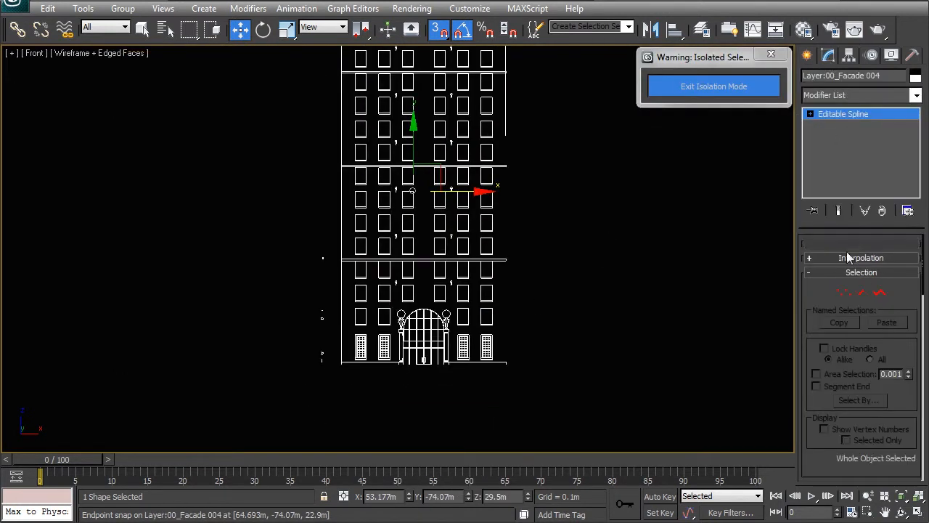
{"action": "left_click", "coordinate": [862, 292]}
{"action": "scroll", "coordinate": [448, 278], "scroll_direction": "up", "scroll_amount": 6}
{"action": "scroll", "coordinate": [448, 278], "scroll_direction": "up", "scroll_amount": 10}
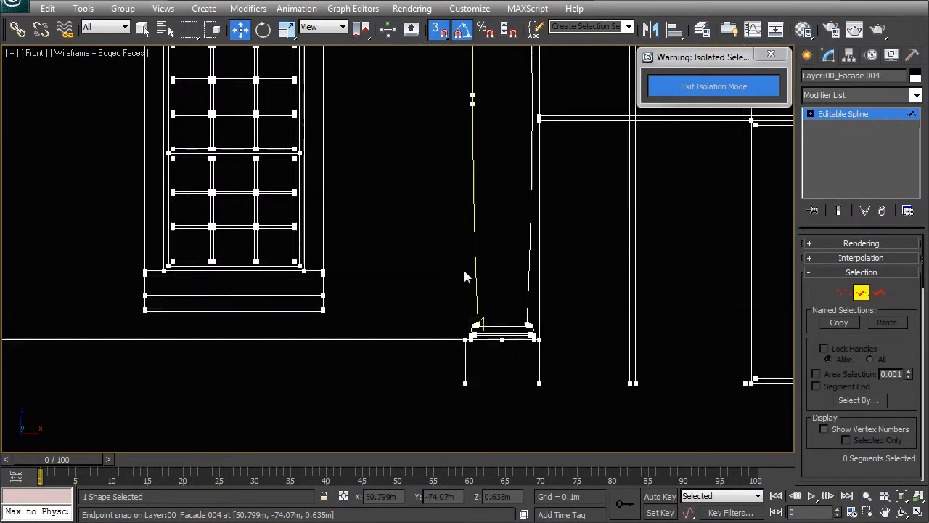
{"action": "left_click", "coordinate": [434, 359]}
{"action": "left_click", "coordinate": [452, 340], "text": "ctrl"}
{"action": "middle_click_drag", "start_coordinate": [450, 361], "coordinate": [400, 308]}
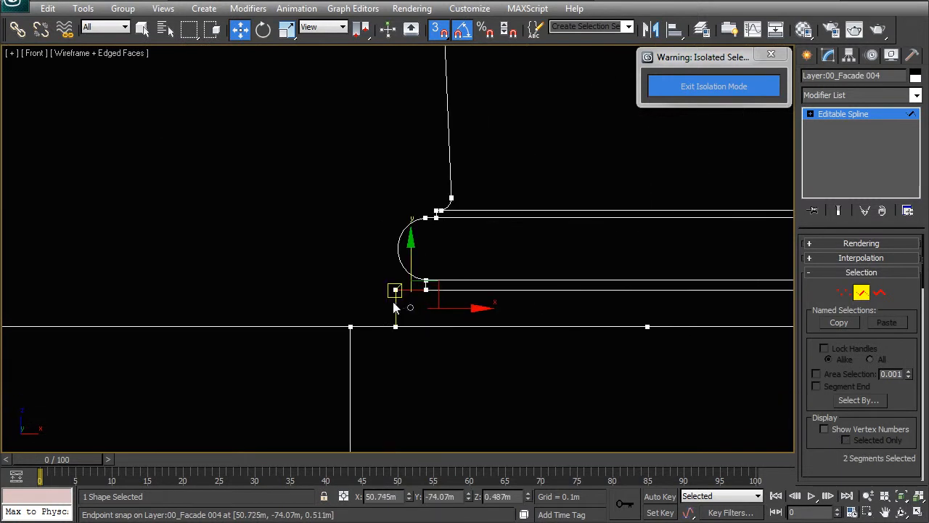
{"action": "key", "text": "s"}
{"action": "scroll", "coordinate": [407, 308], "scroll_direction": "up", "scroll_amount": 3}
{"action": "left_click_drag", "start_coordinate": [367, 136], "coordinate": [560, 146], "text": "ctrl"}
{"action": "scroll", "coordinate": [482, 242], "scroll_direction": "down", "scroll_amount": 5}
{"action": "middle_click_drag", "start_coordinate": [450, 247], "coordinate": [427, 330]}
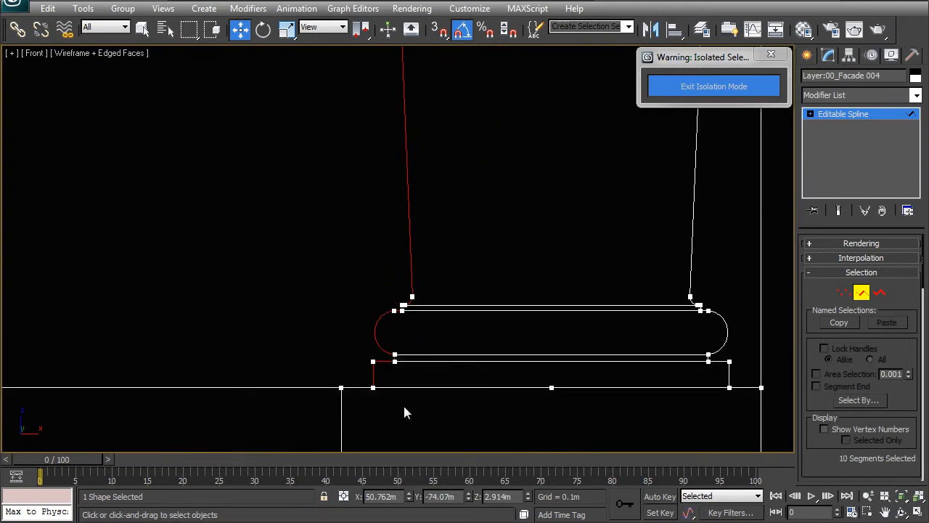
Step: Add the same column's capital segments on its outer side to the selection and delete all other segments of the cloned spline
{"action": "scroll", "coordinate": [430, 278], "scroll_direction": "down", "scroll_amount": 5}
{"action": "middle_click_drag", "start_coordinate": [436, 158], "coordinate": [448, 312]}
{"action": "middle_click_drag", "start_coordinate": [407, 160], "coordinate": [416, 338]}
{"action": "middle_click_drag", "start_coordinate": [421, 185], "coordinate": [430, 360]}
{"action": "middle_click_drag", "start_coordinate": [429, 166], "coordinate": [435, 296]}
{"action": "scroll", "coordinate": [435, 296], "scroll_direction": "up", "scroll_amount": 5}
{"action": "middle_click_drag", "start_coordinate": [518, 330], "coordinate": [406, 257]}
{"action": "left_click_drag", "start_coordinate": [384, 230], "coordinate": [379, 213], "text": "ctrl"}
{"action": "left_click_drag", "start_coordinate": [536, 314], "coordinate": [500, 223], "text": "alt"}
{"action": "middle_click_drag", "start_coordinate": [482, 312], "coordinate": [435, 237]}
{"action": "scroll", "coordinate": [436, 236], "scroll_direction": "down", "scroll_amount": 5}
{"action": "scroll", "coordinate": [436, 241], "scroll_direction": "down", "scroll_amount": 5}
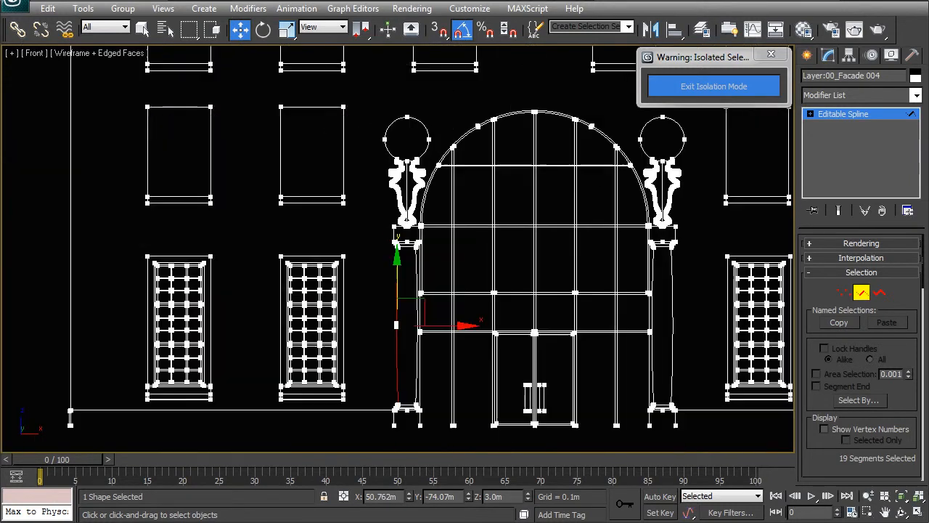
{"action": "key", "text": "ctrl+i"}
{"action": "key", "text": "Delete"}
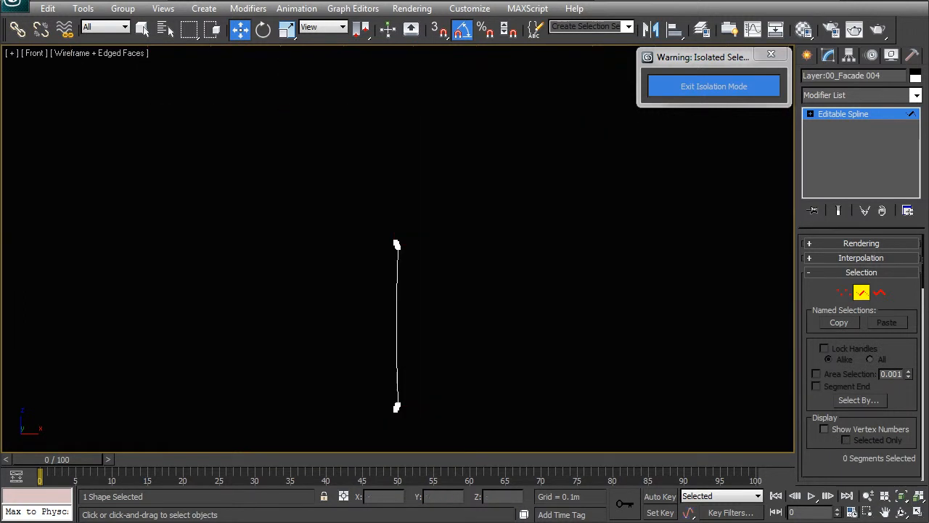
Step: Leave segment editing, reselect the remaining column profile spline and exit isolation
{"action": "right_click", "coordinate": [468, 269]}
{"action": "left_click", "coordinate": [443, 251]}
{"action": "left_click", "coordinate": [415, 270]}
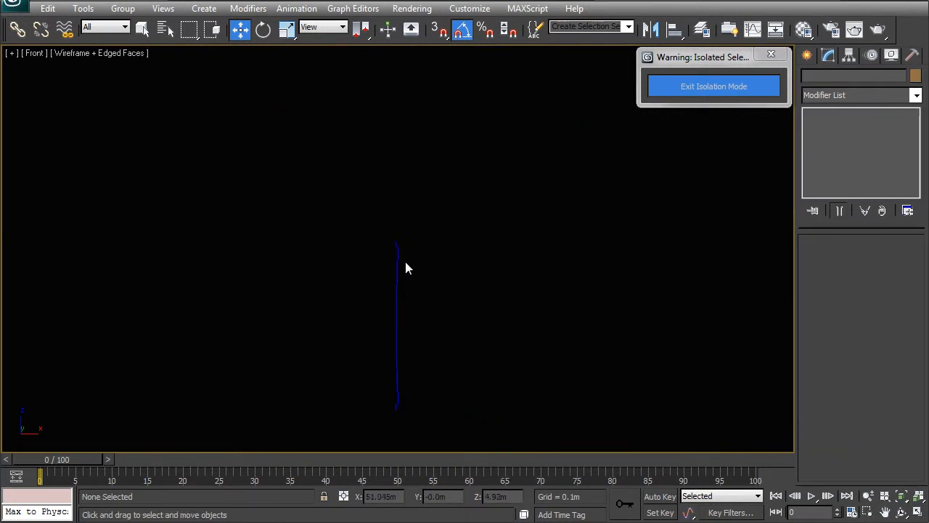
{"action": "left_click", "coordinate": [398, 256]}
{"action": "left_click", "coordinate": [667, 86]}
{"action": "key", "text": "z"}
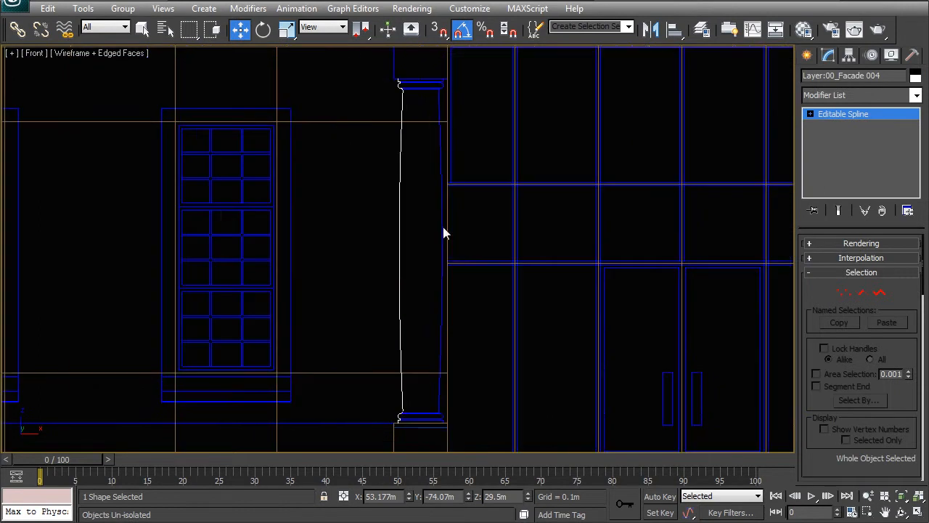
Step: Apply a Lathe modifier to the column profile spline
{"action": "middle_click_drag", "start_coordinate": [439, 297], "coordinate": [439, 272]}
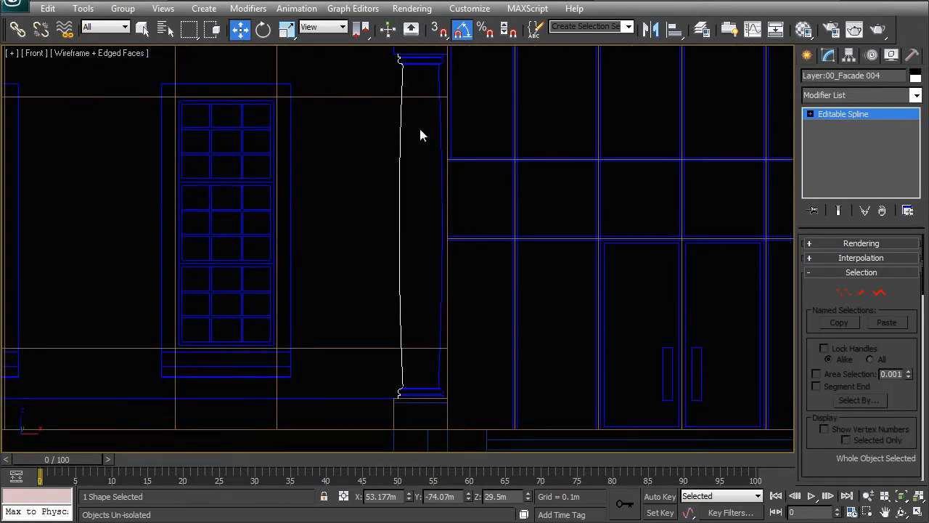
{"action": "middle_click_drag", "start_coordinate": [406, 317], "coordinate": [431, 310]}
{"action": "scroll", "coordinate": [442, 305], "scroll_direction": "up", "scroll_amount": 4}
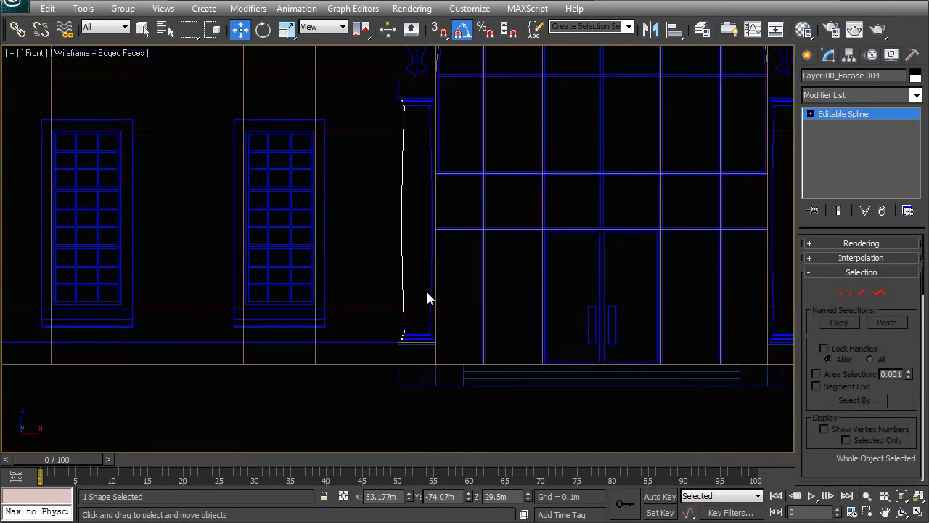
{"action": "left_click", "coordinate": [856, 98]}
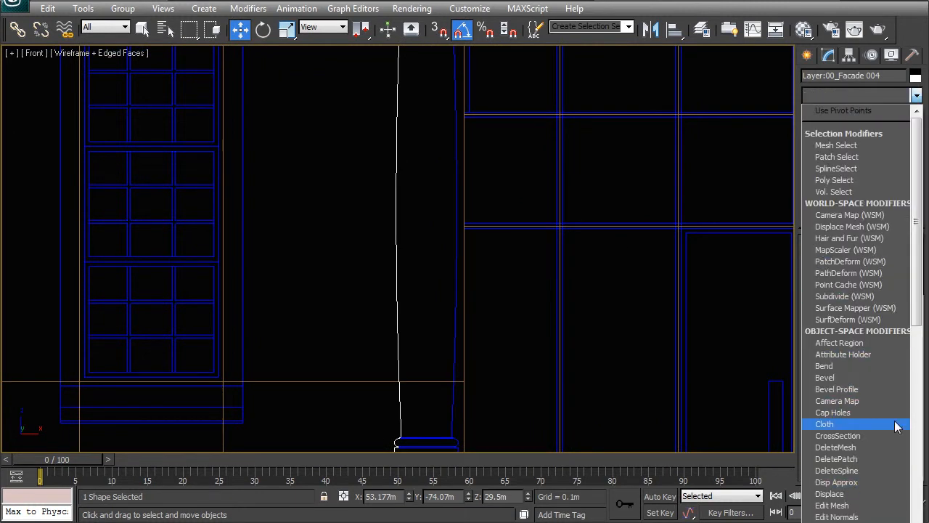
{"action": "key", "text": "l"}
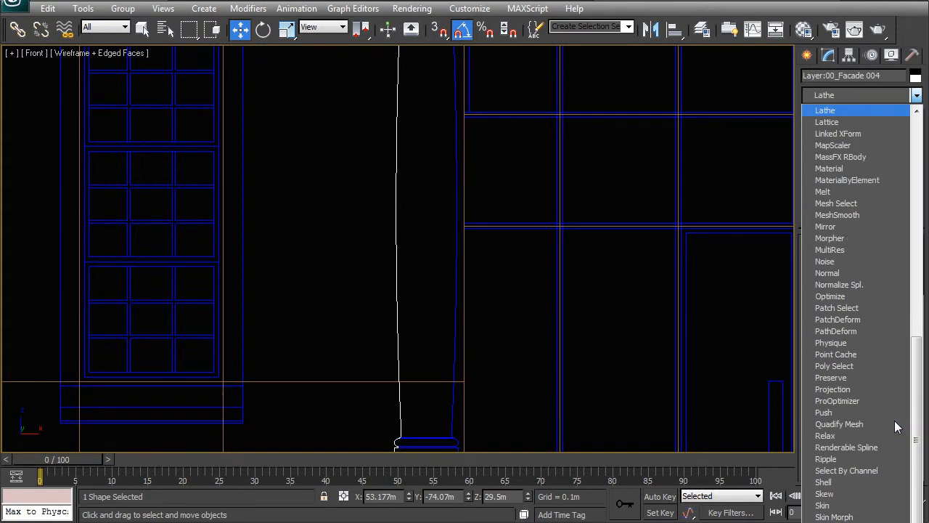
{"action": "key", "text": "Return"}
{"action": "scroll", "coordinate": [457, 255], "scroll_direction": "down", "scroll_amount": 3}
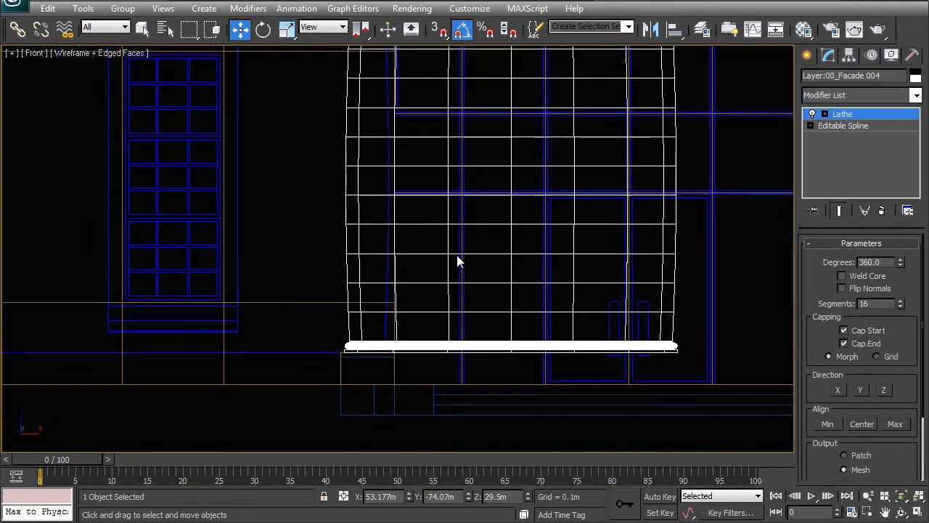
Step: Edit the Lathe axis and move it horizontally toward the column's centre, to about X 51.195 m
{"action": "right_click", "coordinate": [440, 252]}
{"action": "left_click", "coordinate": [426, 227]}
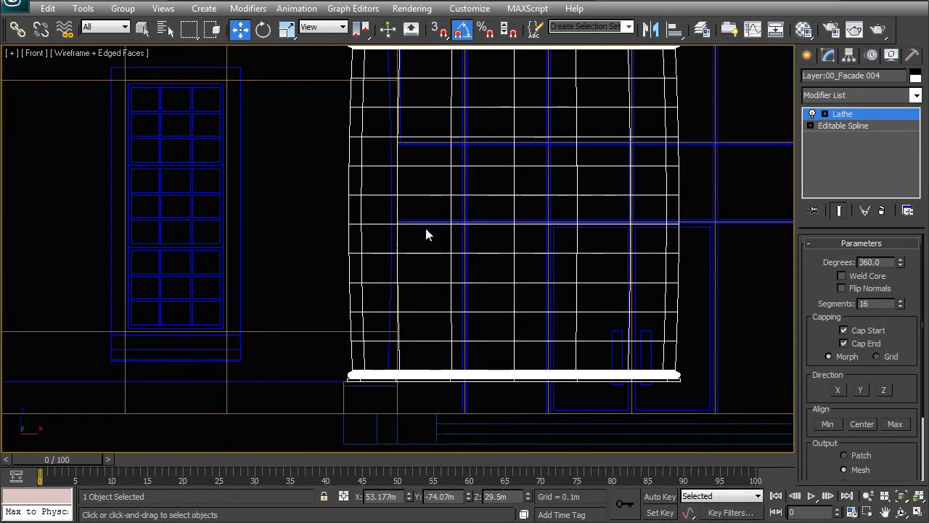
{"action": "middle_click_drag", "start_coordinate": [510, 246], "coordinate": [510, 297]}
{"action": "scroll", "coordinate": [433, 191], "scroll_direction": "down", "scroll_amount": 10}
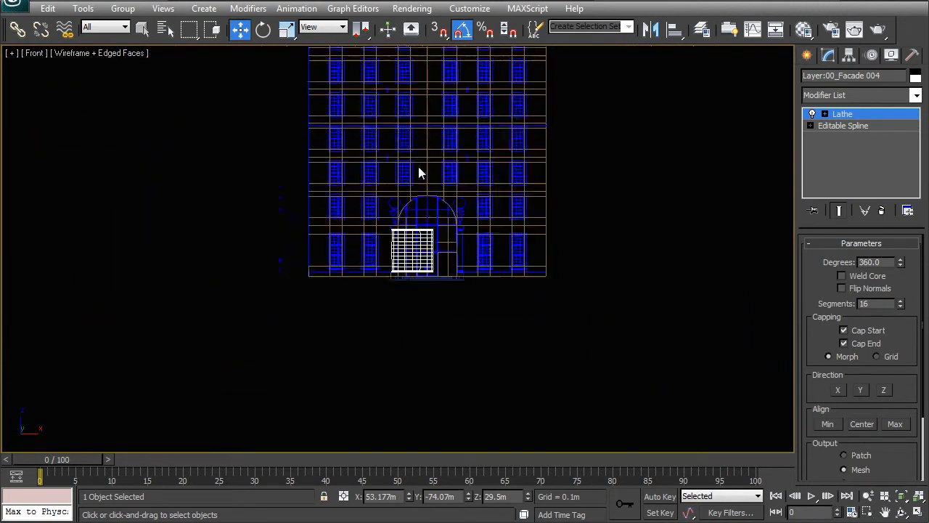
{"action": "middle_click_drag", "start_coordinate": [417, 166], "coordinate": [429, 238]}
{"action": "left_click_drag", "start_coordinate": [425, 123], "coordinate": [427, 313]}
{"action": "scroll", "coordinate": [426, 312], "scroll_direction": "up", "scroll_amount": 6}
{"action": "middle_click_drag", "start_coordinate": [433, 323], "coordinate": [399, 173]}
{"action": "scroll", "coordinate": [418, 190], "scroll_direction": "up", "scroll_amount": 1}
{"action": "middle_click_drag", "start_coordinate": [454, 322], "coordinate": [443, 235]}
{"action": "left_click_drag", "start_coordinate": [501, 249], "coordinate": [405, 246]}
Step: Shift the Lathe axis slightly to about X 51.056 m, comparing the column's base moulding with the reference outline
{"action": "scroll", "coordinate": [382, 223], "scroll_direction": "up", "scroll_amount": 2}
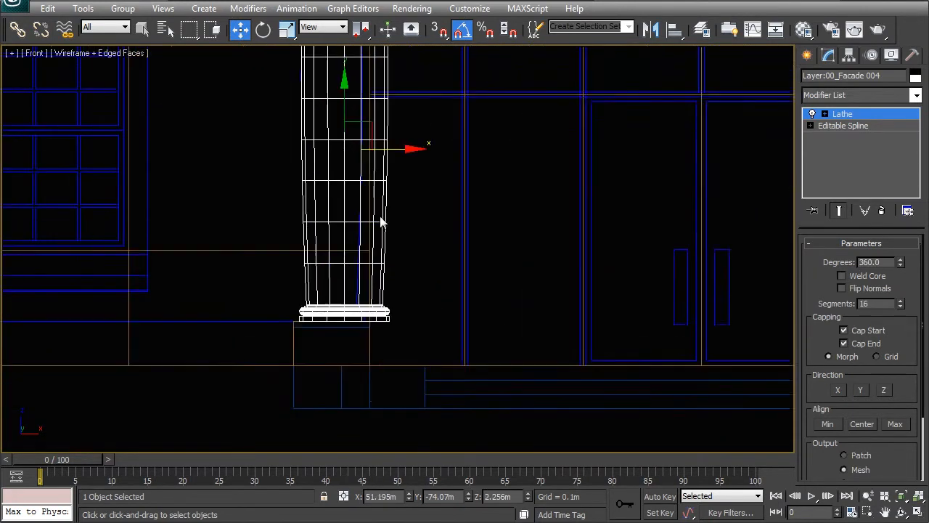
{"action": "scroll", "coordinate": [382, 222], "scroll_direction": "up", "scroll_amount": 2}
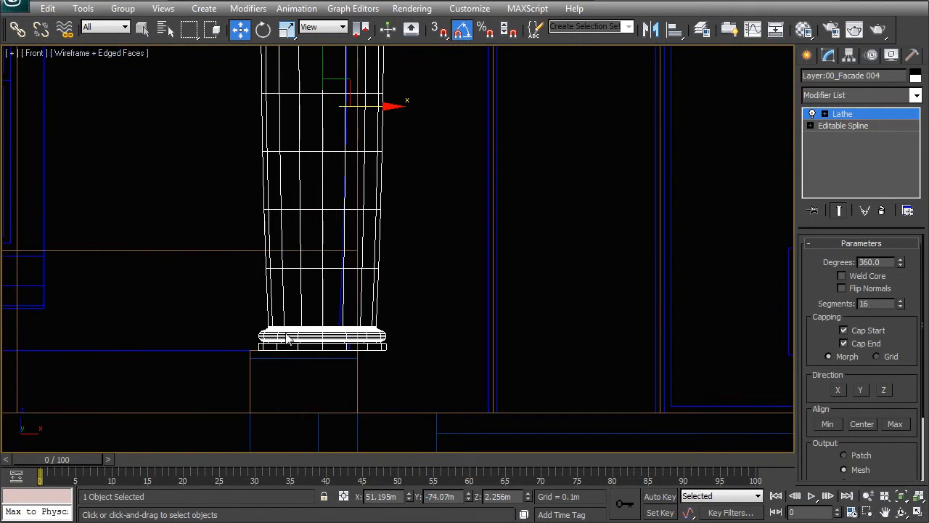
{"action": "middle_click_drag", "start_coordinate": [287, 228], "coordinate": [410, 244]}
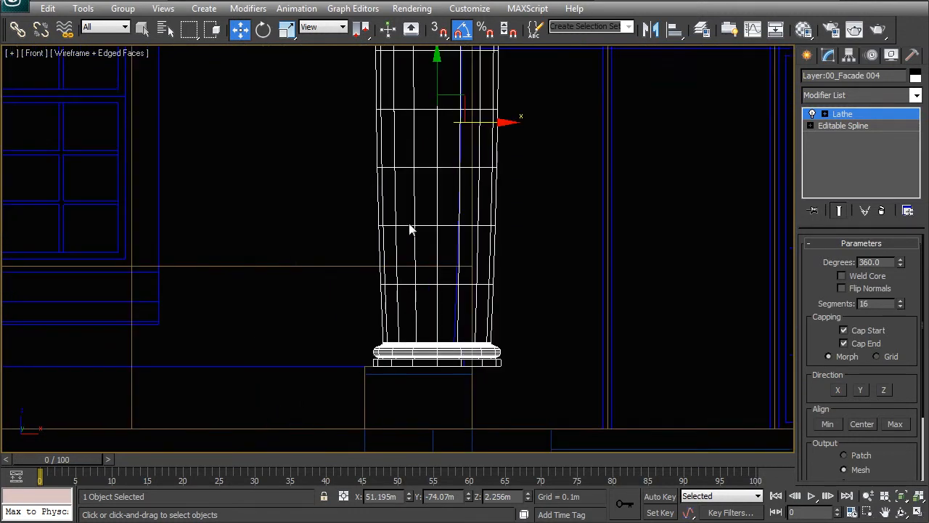
{"action": "left_click_drag", "start_coordinate": [477, 128], "coordinate": [468, 132]}
{"action": "middle_click_drag", "start_coordinate": [487, 312], "coordinate": [442, 189]}
{"action": "scroll", "coordinate": [411, 206], "scroll_direction": "up", "scroll_amount": 3}
{"action": "scroll", "coordinate": [474, 264], "scroll_direction": "up", "scroll_amount": 5}
{"action": "middle_click_drag", "start_coordinate": [446, 284], "coordinate": [420, 395]}
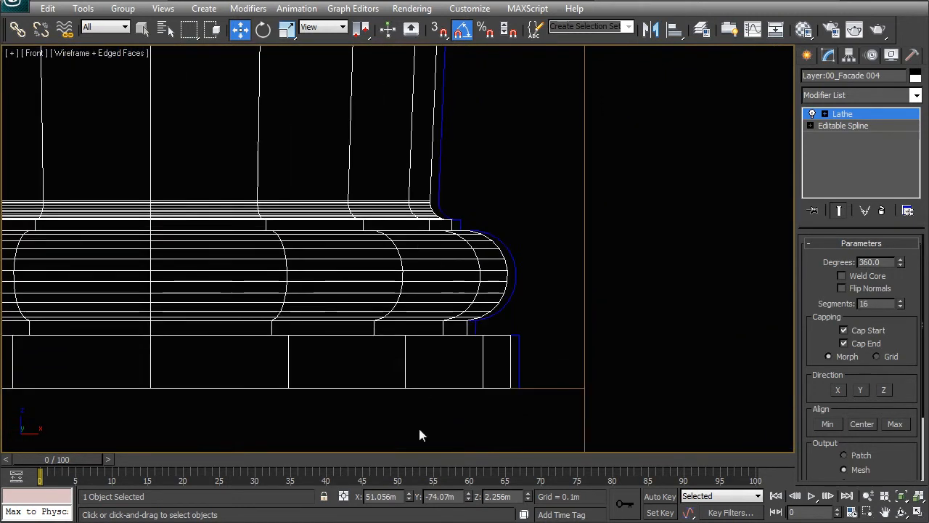
Step: Fine-tune the Lathe axis to X 51.06 m and leave axis editing
{"action": "left_click", "coordinate": [408, 493]}
{"action": "left_click", "coordinate": [408, 493]}
{"action": "left_click", "coordinate": [408, 493]}
{"action": "left_click", "coordinate": [408, 493]}
{"action": "left_click", "coordinate": [409, 494]}
{"action": "left_click", "coordinate": [410, 494]}
{"action": "scroll", "coordinate": [429, 352], "scroll_direction": "down", "scroll_amount": 10}
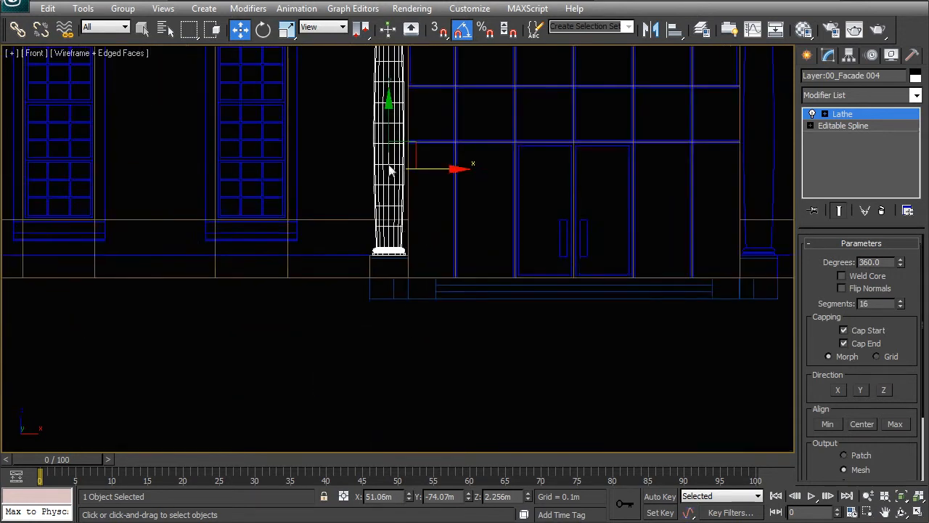
{"action": "middle_click_drag", "start_coordinate": [411, 288], "coordinate": [438, 397]}
{"action": "middle_click_drag", "start_coordinate": [382, 372], "coordinate": [387, 232]}
{"action": "scroll", "coordinate": [397, 247], "scroll_direction": "up", "scroll_amount": 6}
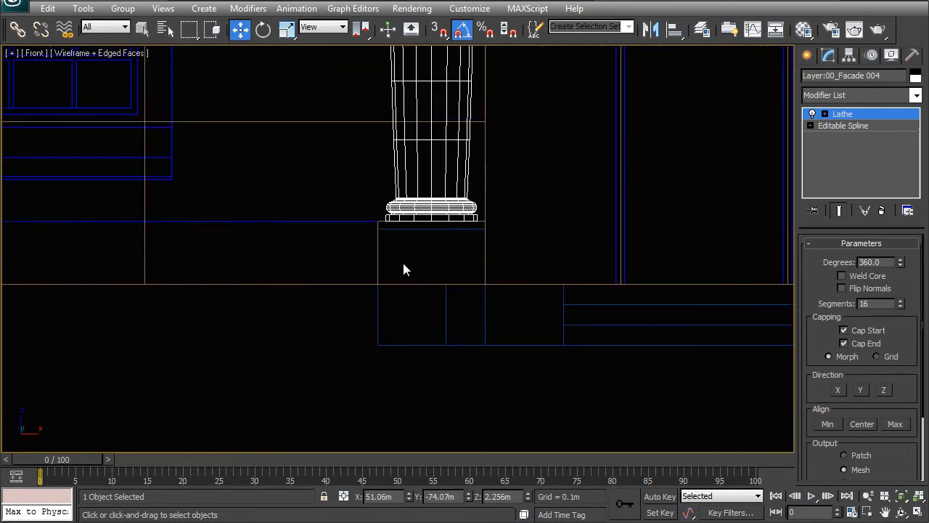
{"action": "right_click", "coordinate": [380, 254]}
{"action": "left_click", "coordinate": [375, 236]}
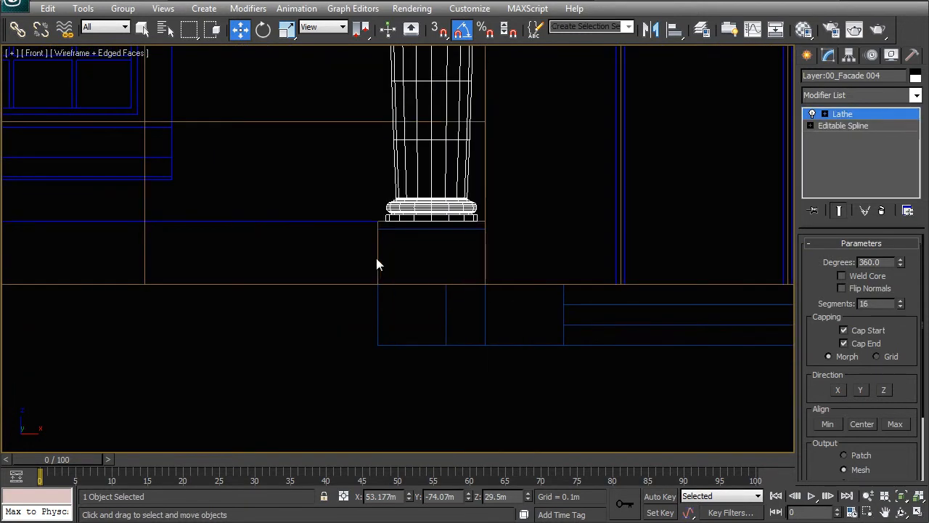
Step: Clone the base block rectangle as a single instance, moved up to the top of the column
{"action": "left_click", "coordinate": [377, 265]}
{"action": "scroll", "coordinate": [397, 281], "scroll_direction": "down", "scroll_amount": 9}
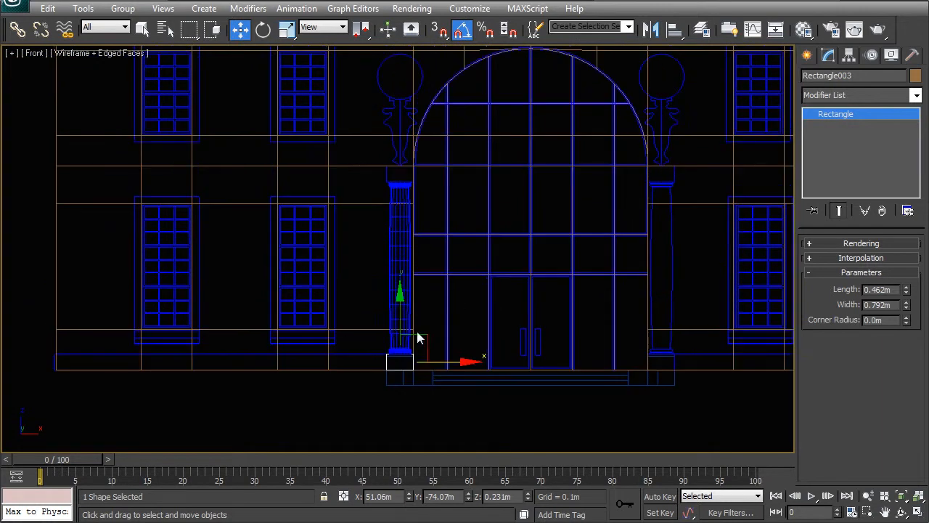
{"action": "middle_click_drag", "start_coordinate": [440, 292], "coordinate": [434, 327]}
{"action": "mouse_move", "coordinate": [409, 368]}
{"action": "left_mouse_down", "text": "shift"}
{"action": "mouse_move", "coordinate": [426, 181]}
{"action": "mouse_move", "coordinate": [407, 215]}
{"action": "left_mouse_up", "text": "shift"}
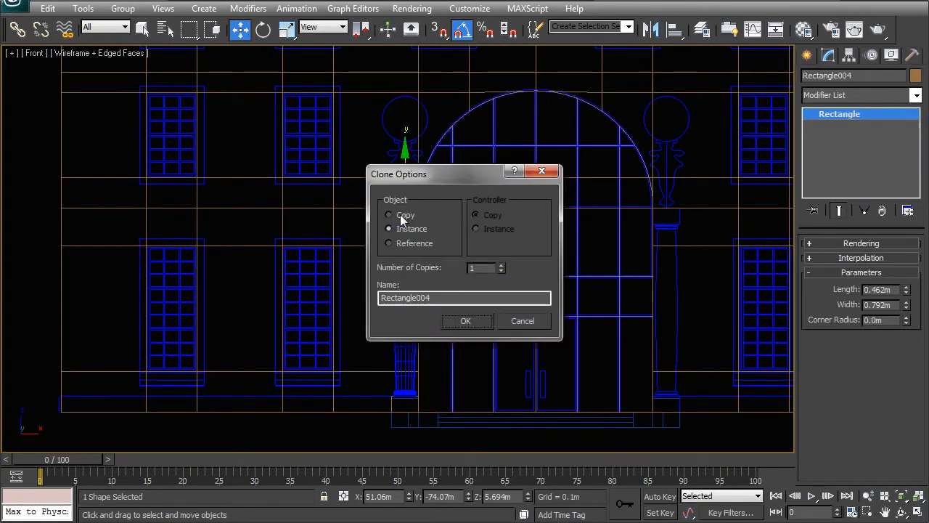
{"action": "left_click", "coordinate": [464, 320]}
Step: Snap the cloned rectangle vertically to Z 5.769 m so it sits on the column's capital, and deselect it
{"action": "scroll", "coordinate": [460, 277], "scroll_direction": "up", "scroll_amount": 8}
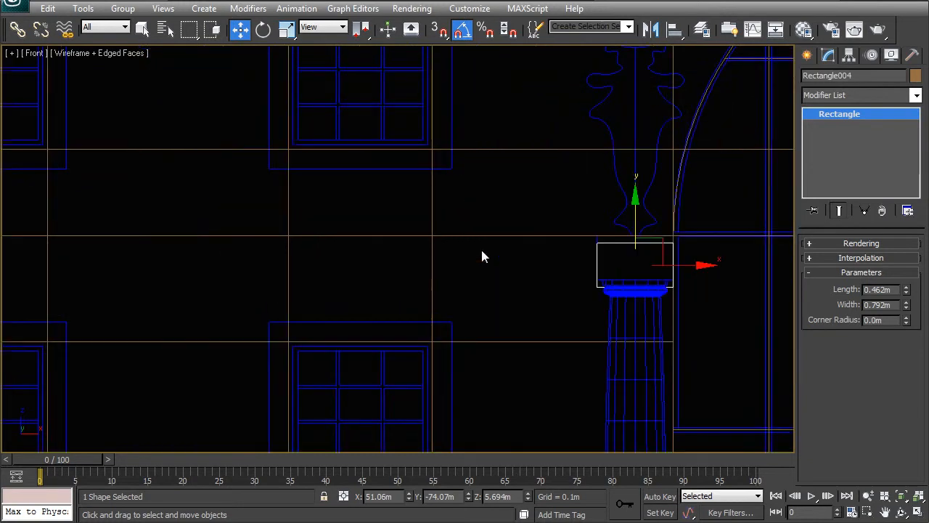
{"action": "middle_click_drag", "start_coordinate": [441, 281], "coordinate": [416, 285]}
{"action": "middle_click_drag", "start_coordinate": [673, 278], "coordinate": [484, 283]}
{"action": "key", "text": "s"}
{"action": "key", "text": "space"}
{"action": "left_click_drag", "start_coordinate": [484, 264], "coordinate": [484, 251]}
{"action": "key", "text": "space"}
{"action": "left_click", "coordinate": [436, 294]}
Step: Start a snapped Line along the left outline of the ornament above the column, tracing from the globe down past its two upper mouldings
{"action": "scroll", "coordinate": [484, 248], "scroll_direction": "down", "scroll_amount": 2}
{"action": "middle_click_drag", "start_coordinate": [439, 191], "coordinate": [382, 287]}
{"action": "middle_click_drag", "start_coordinate": [433, 226], "coordinate": [423, 292]}
{"action": "middle_click_drag", "start_coordinate": [515, 292], "coordinate": [517, 363]}
{"action": "scroll", "coordinate": [517, 363], "scroll_direction": "down", "scroll_amount": 3}
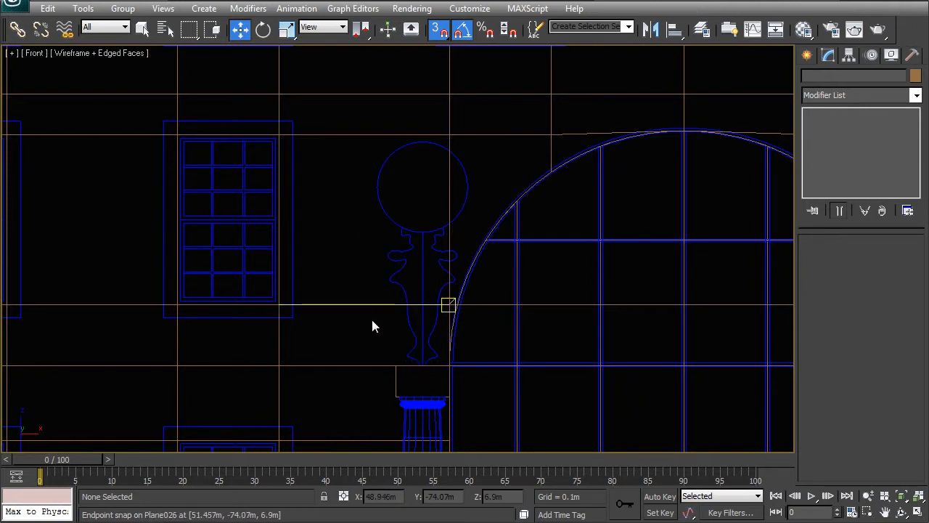
{"action": "scroll", "coordinate": [367, 327], "scroll_direction": "up", "scroll_amount": 5}
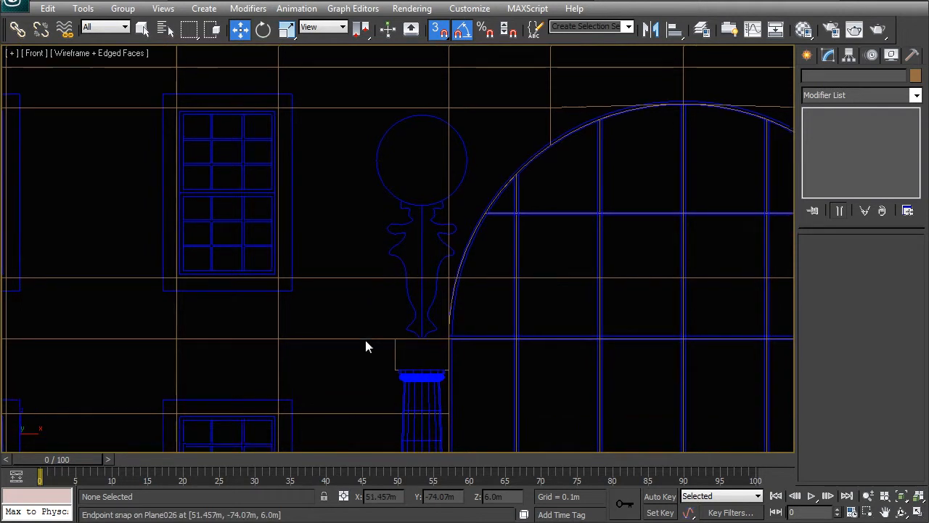
{"action": "left_click", "coordinate": [805, 57]}
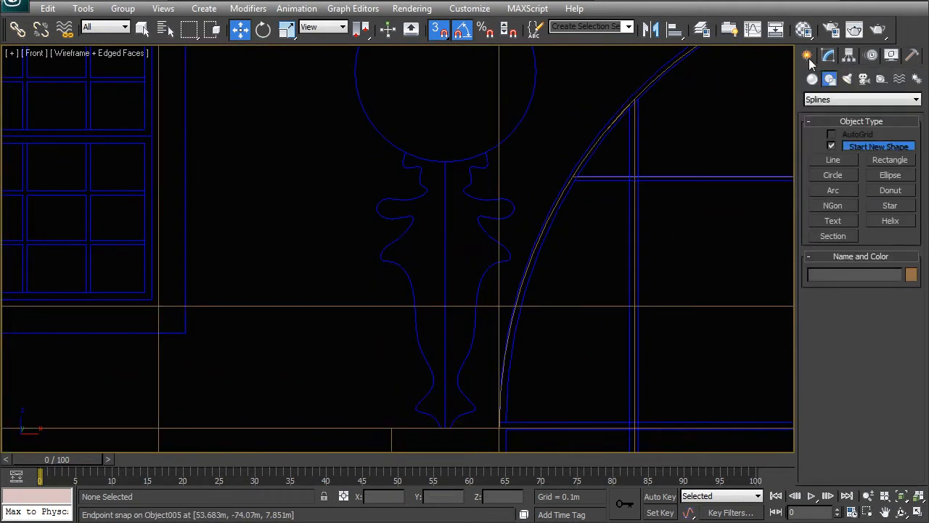
{"action": "left_click", "coordinate": [833, 161]}
{"action": "left_click", "coordinate": [405, 157]}
{"action": "left_click_drag", "start_coordinate": [406, 169], "coordinate": [417, 195]}
{"action": "left_click", "coordinate": [390, 199]}
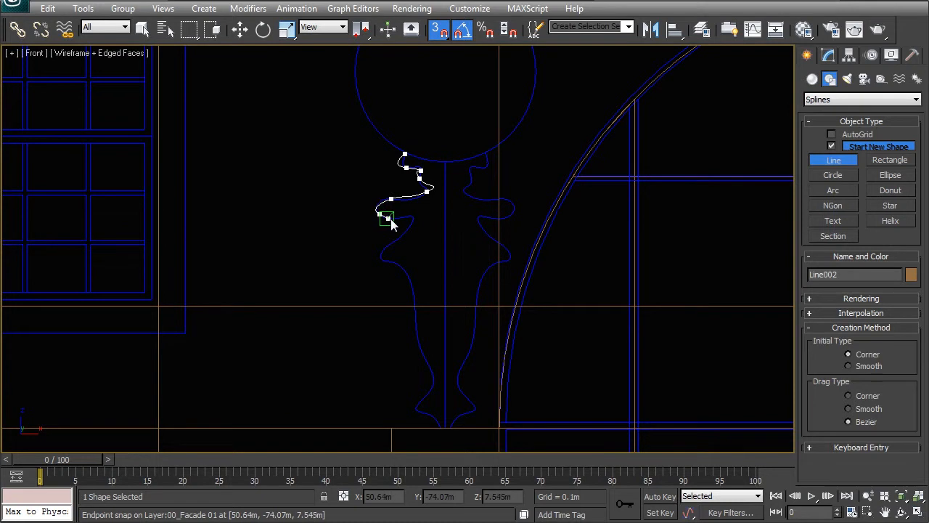
{"action": "left_click", "coordinate": [410, 222]}
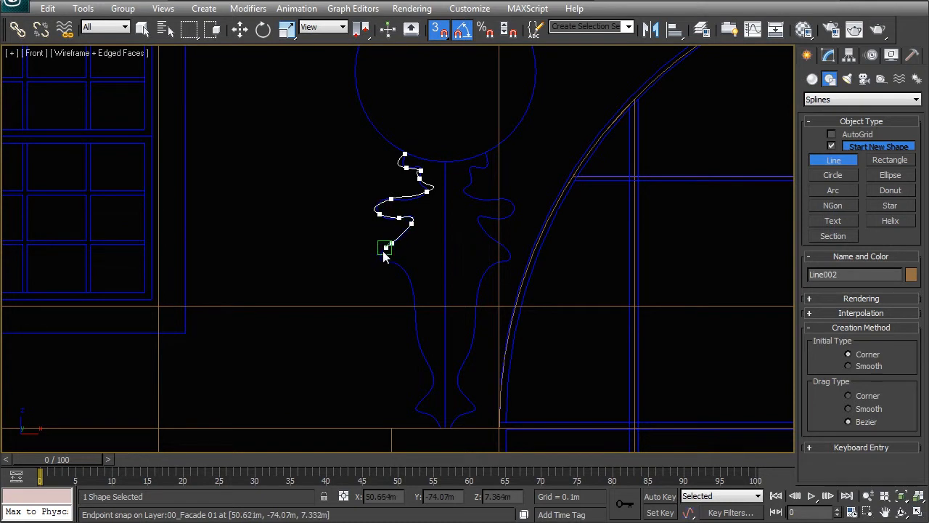
Step: Continue the ornament profile down its tapering body and foot to the block, and end the line
{"action": "left_click", "coordinate": [409, 281]}
{"action": "left_click", "coordinate": [415, 319]}
{"action": "left_click", "coordinate": [426, 360]}
{"action": "left_click", "coordinate": [424, 397]}
{"action": "left_click", "coordinate": [436, 422]}
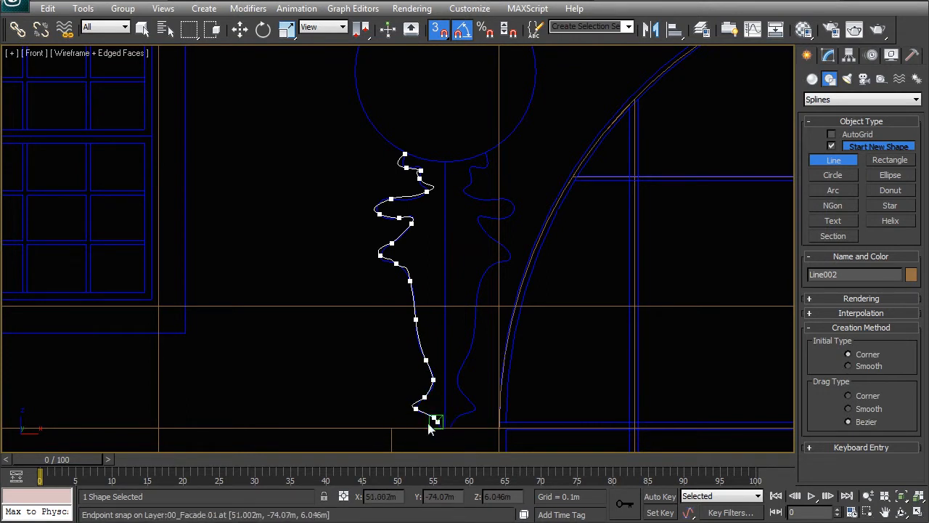
{"action": "right_click", "coordinate": [439, 429]}
{"action": "scroll", "coordinate": [372, 314], "scroll_direction": "up", "scroll_amount": 5}
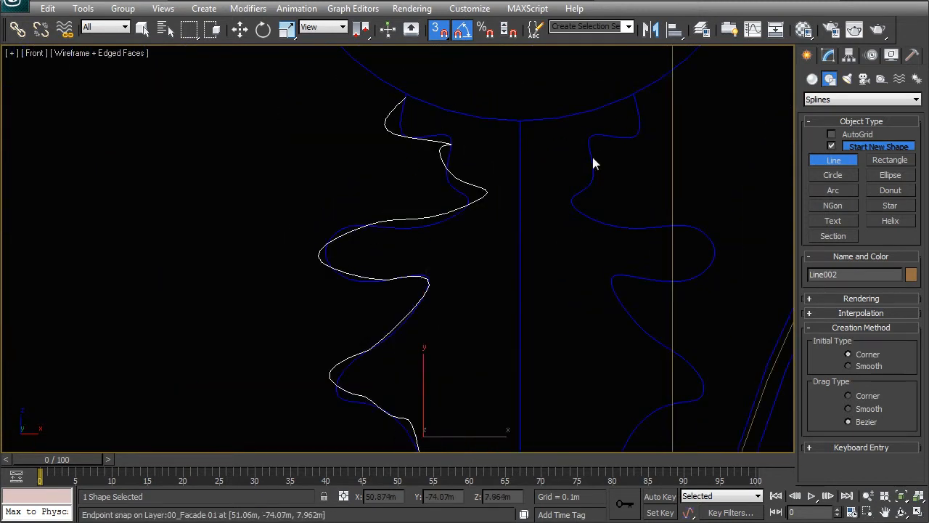
Step: Edit the profile's vertices with snapping off, repositioning the neck vertex below the top moulding and its handle to follow the reference curve
{"action": "left_click", "coordinate": [829, 56]}
{"action": "left_click", "coordinate": [848, 294]}
{"action": "middle_click_drag", "start_coordinate": [438, 185], "coordinate": [435, 233]}
{"action": "scroll", "coordinate": [437, 231], "scroll_direction": "up", "scroll_amount": 3}
{"action": "left_click", "coordinate": [492, 184]}
{"action": "left_click", "coordinate": [523, 139]}
{"action": "left_click", "coordinate": [498, 138]}
{"action": "key", "text": "s"}
{"action": "left_click_drag", "start_coordinate": [529, 111], "coordinate": [526, 95]}
{"action": "left_click", "coordinate": [492, 184]}
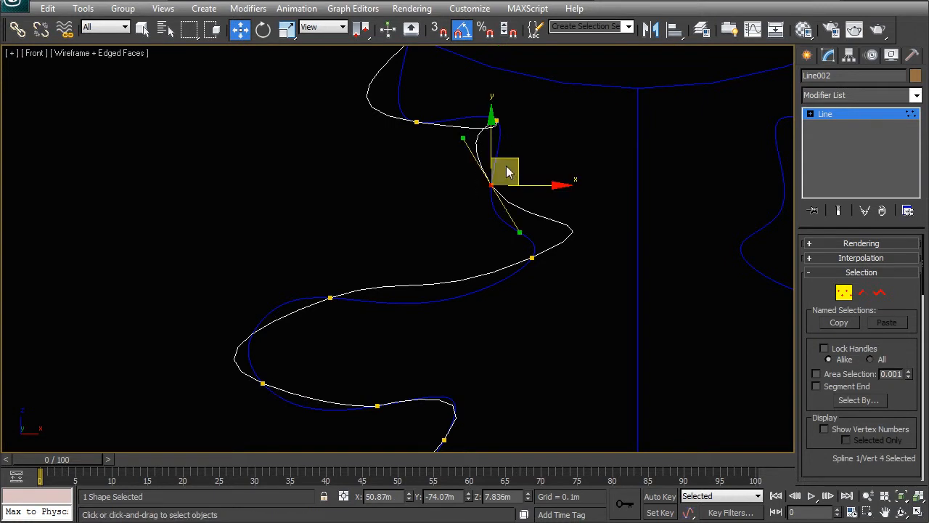
{"action": "left_click_drag", "start_coordinate": [518, 161], "coordinate": [524, 181]}
{"action": "left_click_drag", "start_coordinate": [469, 160], "coordinate": [488, 186]}
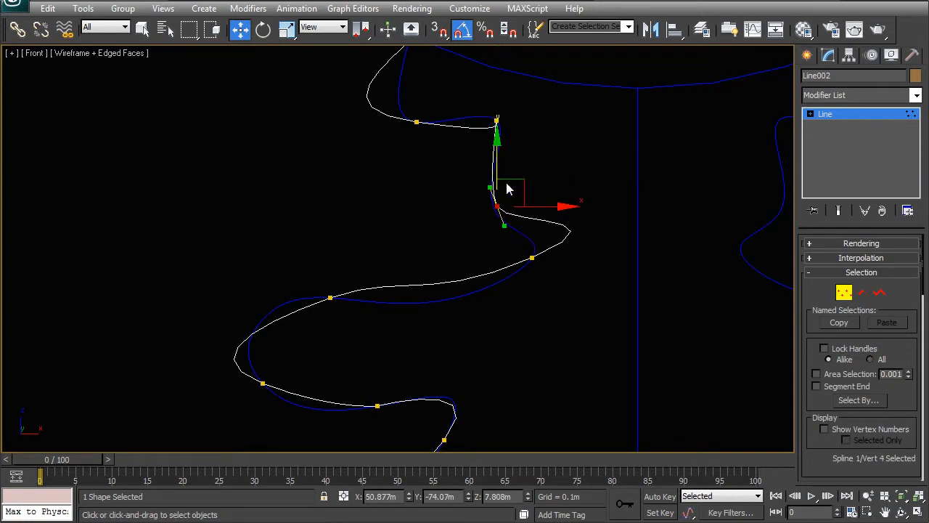
Step: Adjust the Bezier handles of the next vertices around the upper bulge to match the reference outline, and leave vertex editing
{"action": "left_click", "coordinate": [532, 257]}
{"action": "left_click_drag", "start_coordinate": [554, 233], "coordinate": [510, 261]}
{"action": "left_click_drag", "start_coordinate": [589, 242], "coordinate": [554, 254]}
{"action": "left_click_drag", "start_coordinate": [267, 277], "coordinate": [361, 315]}
{"action": "left_click_drag", "start_coordinate": [356, 275], "coordinate": [324, 270]}
{"action": "left_click", "coordinate": [262, 382]}
{"action": "left_click_drag", "start_coordinate": [288, 364], "coordinate": [312, 379]}
{"action": "scroll", "coordinate": [370, 334], "scroll_direction": "down", "scroll_amount": 2}
{"action": "scroll", "coordinate": [369, 334], "scroll_direction": "down", "scroll_amount": 3}
{"action": "right_click", "coordinate": [422, 250]}
{"action": "left_click", "coordinate": [416, 243]}
Step: Copy the column's Lathe modifier onto the ornament profile line
{"action": "scroll", "coordinate": [419, 246], "scroll_direction": "down", "scroll_amount": 2}
{"action": "middle_click_drag", "start_coordinate": [421, 301], "coordinate": [422, 201]}
{"action": "left_click", "coordinate": [419, 322]}
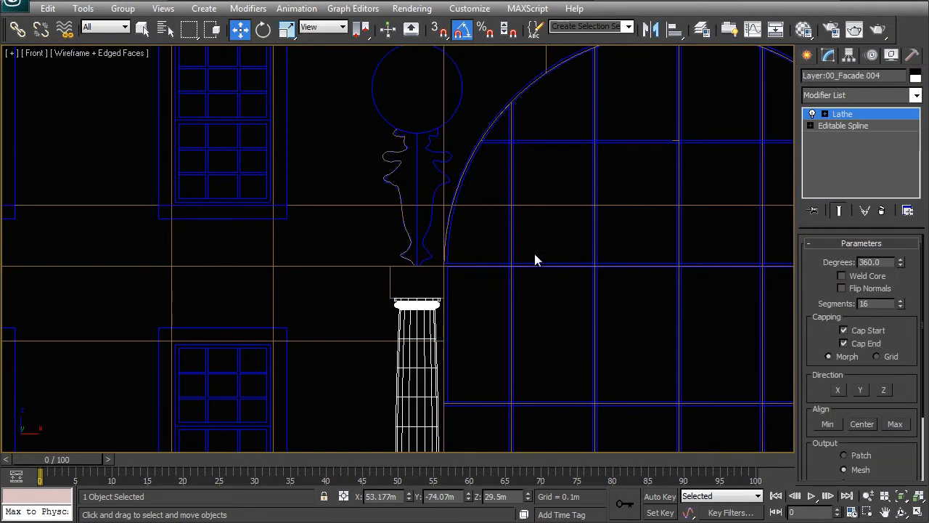
{"action": "left_click_drag", "start_coordinate": [842, 119], "coordinate": [384, 165]}
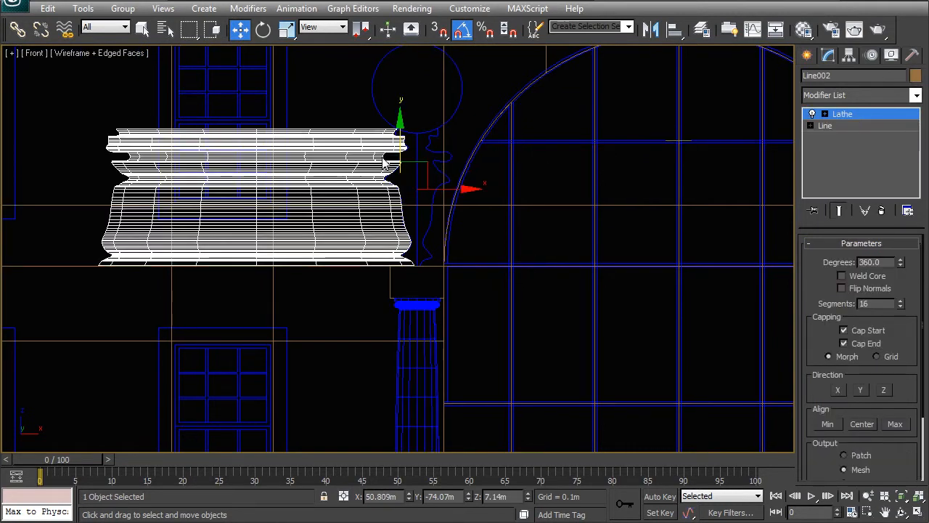
Step: Edit the ornament's Lathe axis and move it horizontally toward the ornament's centreline
{"action": "middle_click_drag", "start_coordinate": [350, 187], "coordinate": [383, 217]}
{"action": "right_click", "coordinate": [381, 204]}
{"action": "left_click", "coordinate": [439, 231]}
{"action": "scroll", "coordinate": [384, 240], "scroll_direction": "down", "scroll_amount": 8}
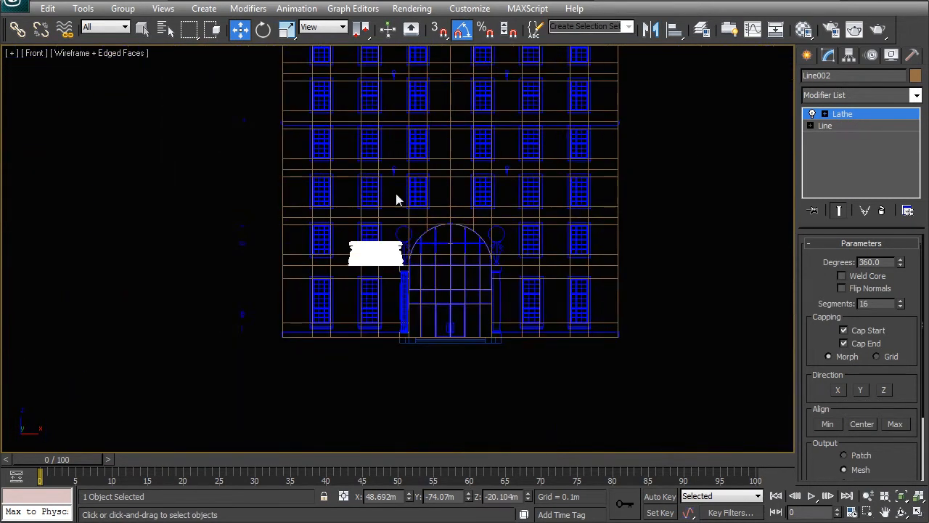
{"action": "scroll", "coordinate": [374, 196], "scroll_direction": "down", "scroll_amount": 3}
{"action": "scroll", "coordinate": [374, 196], "scroll_direction": "down", "scroll_amount": 2}
{"action": "left_click_drag", "start_coordinate": [392, 310], "coordinate": [469, 271]}
Step: Fine-tune the ornament's Lathe axis to X 51.058 m on the reference centreline, leave axis editing and deselect it
{"action": "scroll", "coordinate": [390, 237], "scroll_direction": "up", "scroll_amount": 10}
{"action": "scroll", "coordinate": [469, 271], "scroll_direction": "up", "scroll_amount": 3}
{"action": "scroll", "coordinate": [443, 299], "scroll_direction": "up", "scroll_amount": 8}
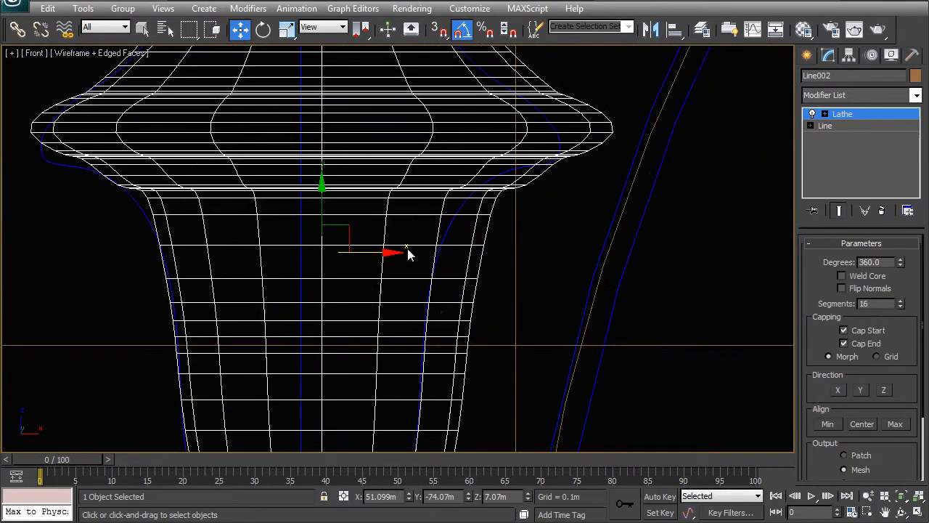
{"action": "scroll", "coordinate": [387, 256], "scroll_direction": "down", "scroll_amount": 10}
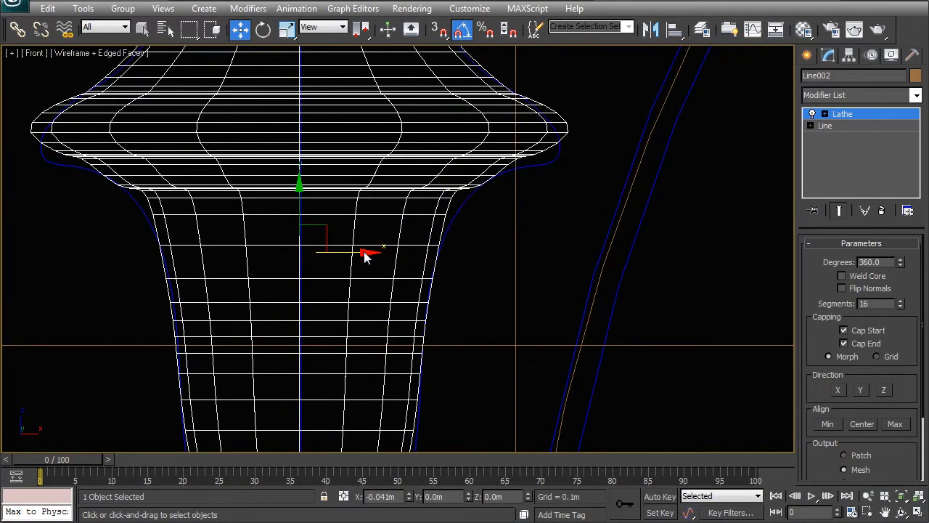
{"action": "right_click", "coordinate": [388, 198]}
{"action": "left_click", "coordinate": [360, 186]}
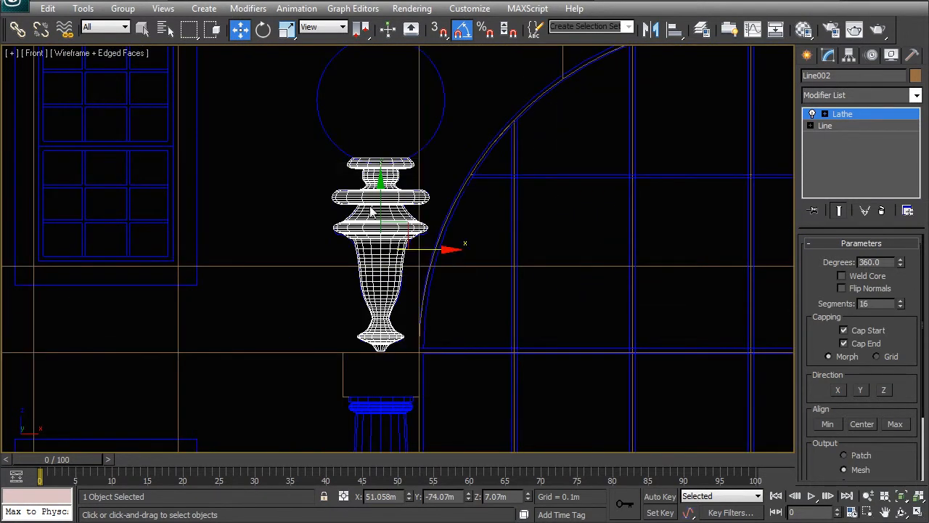
{"action": "right_click", "coordinate": [368, 201]}
{"action": "left_click", "coordinate": [350, 186]}
{"action": "left_click", "coordinate": [482, 309]}
Step: Create a GeoSphere by diameter, snapped across the reference circle above the ornament, with a radius of about 0.666 m
{"action": "middle_click_drag", "start_coordinate": [326, 55], "coordinate": [336, 99]}
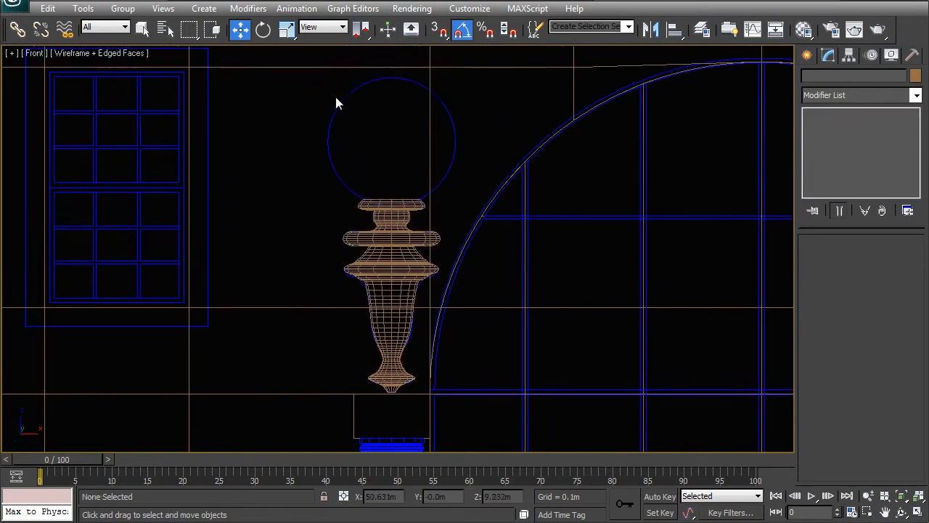
{"action": "middle_click_drag", "start_coordinate": [365, 71], "coordinate": [365, 140]}
{"action": "left_click", "coordinate": [807, 56]}
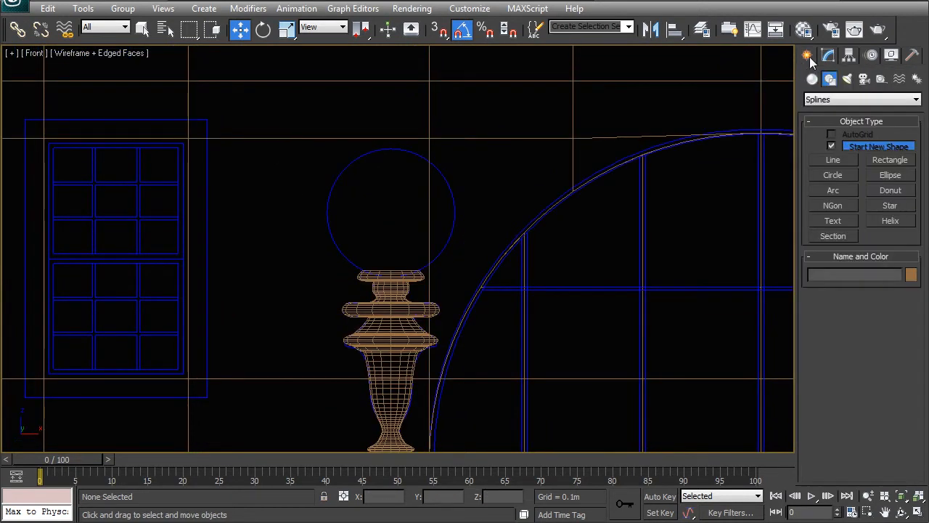
{"action": "left_click", "coordinate": [820, 101]}
{"action": "left_click", "coordinate": [820, 101]}
{"action": "left_click", "coordinate": [812, 79]}
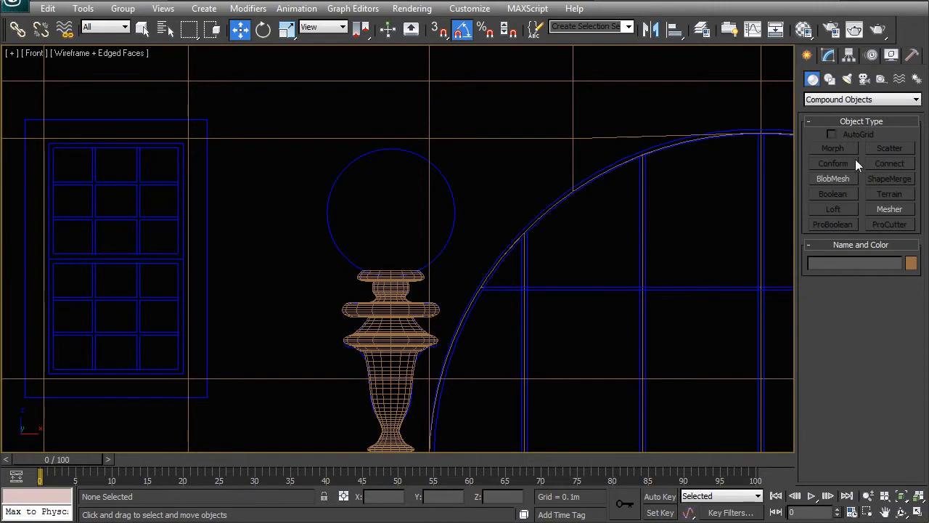
{"action": "left_click", "coordinate": [837, 100]}
{"action": "left_click", "coordinate": [835, 106]}
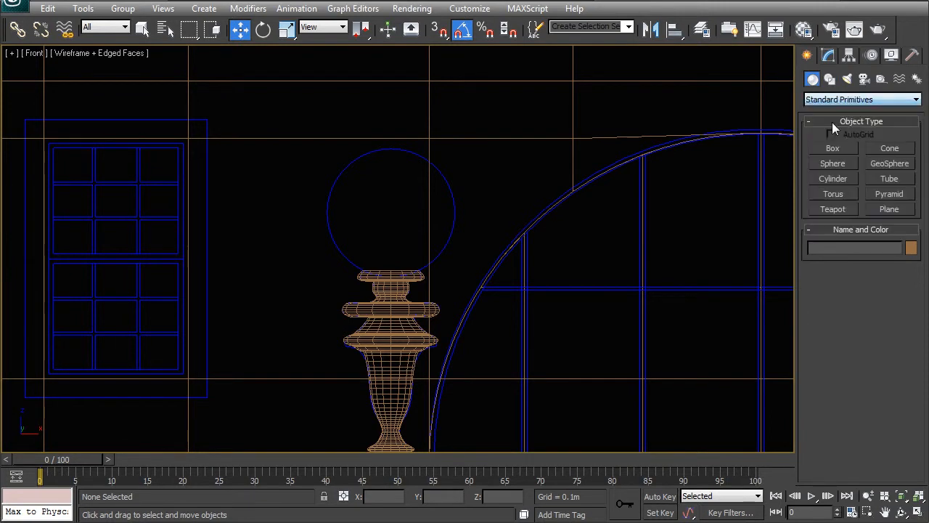
{"action": "left_click", "coordinate": [888, 164]}
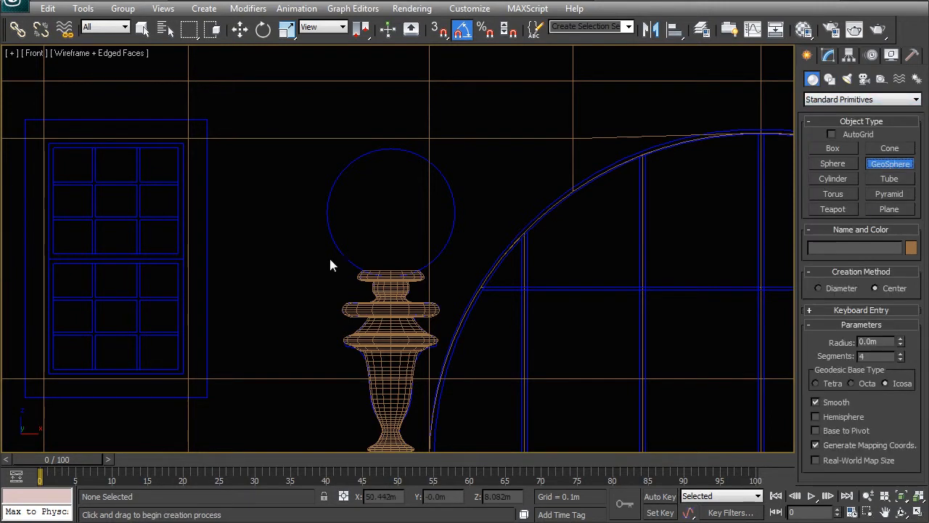
{"action": "left_click", "coordinate": [816, 290]}
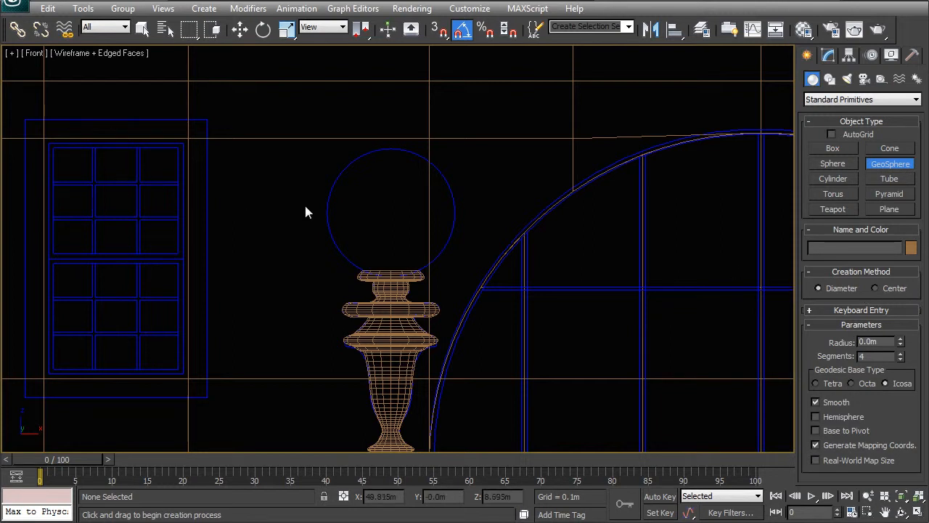
{"action": "key", "text": "s"}
{"action": "left_click_drag", "start_coordinate": [330, 215], "coordinate": [455, 213]}
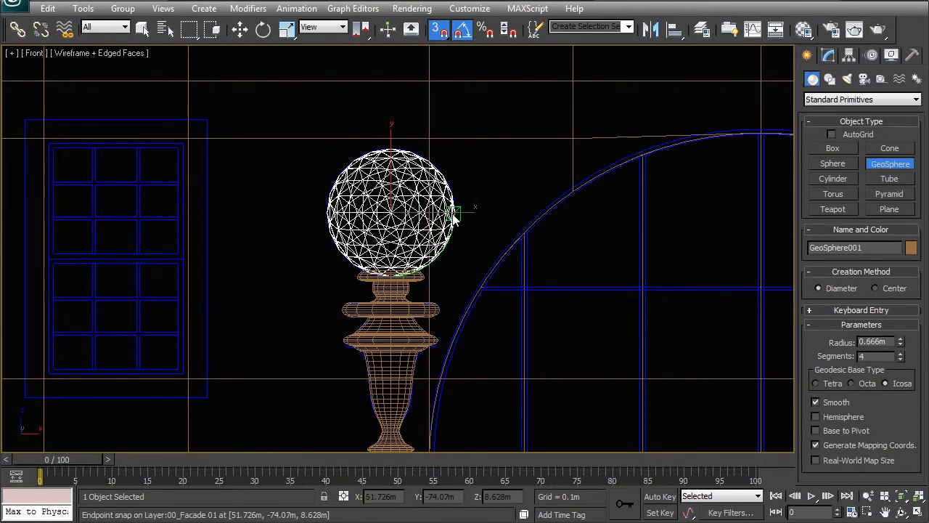
{"action": "scroll", "coordinate": [362, 281], "scroll_direction": "down", "scroll_amount": 2}
{"action": "key", "text": "w"}
Step: Add the ornament, the column and both block rectangles to the sphere selection
{"action": "scroll", "coordinate": [393, 260], "scroll_direction": "down", "scroll_amount": 1}
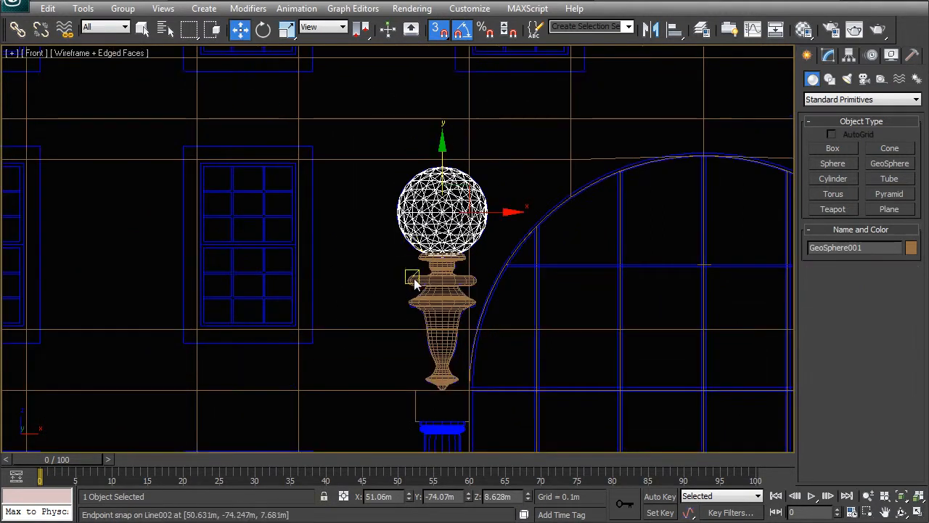
{"action": "left_click", "coordinate": [438, 282], "text": "ctrl"}
{"action": "middle_click_drag", "start_coordinate": [438, 281], "coordinate": [414, 164]}
{"action": "left_click", "coordinate": [411, 333], "text": "ctrl"}
{"action": "middle_click_drag", "start_coordinate": [427, 392], "coordinate": [391, 48]}
{"action": "left_click", "coordinate": [356, 315], "text": "ctrl"}
{"action": "scroll", "coordinate": [412, 349], "scroll_direction": "down", "scroll_amount": 6}
{"action": "middle_click_drag", "start_coordinate": [450, 248], "coordinate": [450, 341]}
{"action": "scroll", "coordinate": [449, 312], "scroll_direction": "down", "scroll_amount": 1}
Step: In the perspective view with snapping off, move the five selected column parts along Y, away from the façade
{"action": "key", "text": "p"}
{"action": "key", "text": "z"}
{"action": "middle_click_drag", "start_coordinate": [527, 278], "coordinate": [431, 258], "text": "alt"}
{"action": "scroll", "coordinate": [500, 244], "scroll_direction": "down", "scroll_amount": 8}
{"action": "key", "text": "s"}
{"action": "scroll", "coordinate": [348, 236], "scroll_direction": "up", "scroll_amount": 5}
{"action": "middle_click_drag", "start_coordinate": [348, 235], "coordinate": [403, 310]}
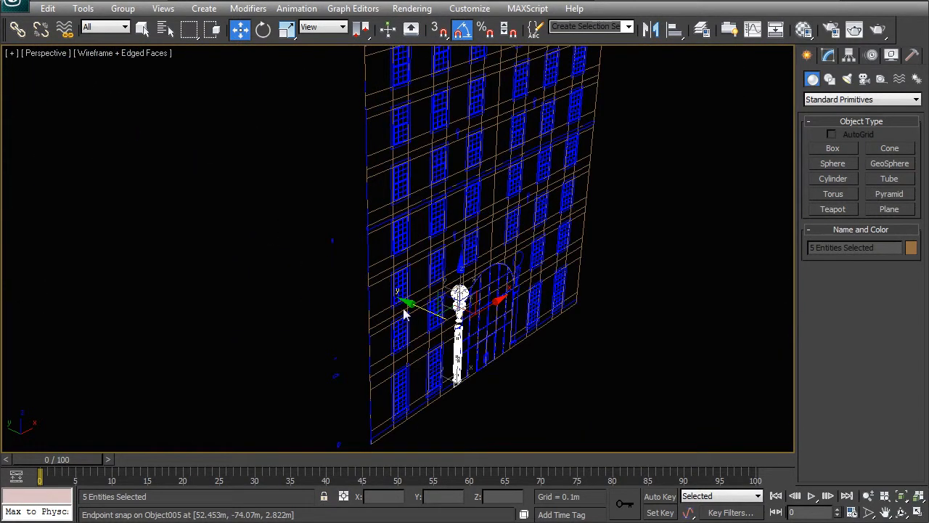
{"action": "left_click_drag", "start_coordinate": [402, 304], "coordinate": [91, 153]}
{"action": "middle_click_drag", "start_coordinate": [423, 252], "coordinate": [581, 263]}
{"action": "scroll", "coordinate": [374, 239], "scroll_direction": "down", "scroll_amount": 5}
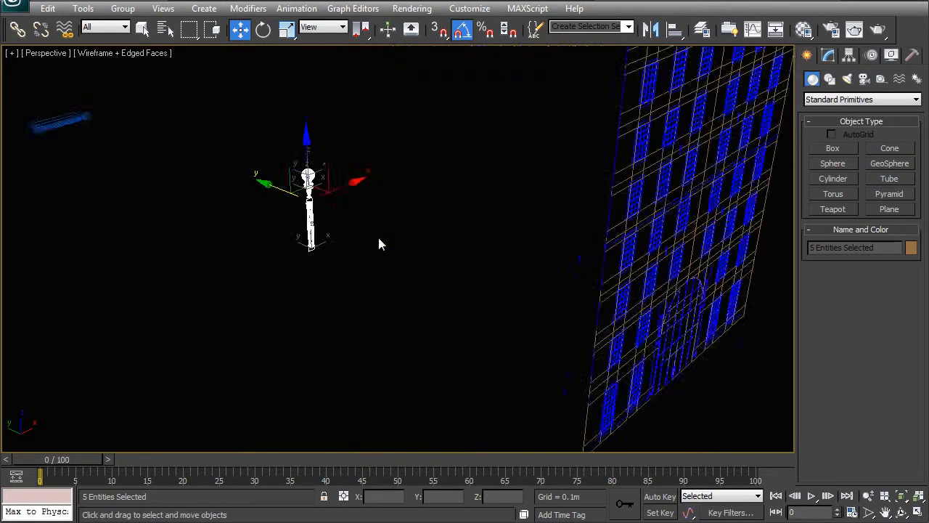
{"action": "middle_click_drag", "start_coordinate": [374, 239], "coordinate": [445, 301]}
Step: Unhide the 00_Plan General layer and move the column assembly along Y toward the entrance in the plan
{"action": "left_click", "coordinate": [702, 30]}
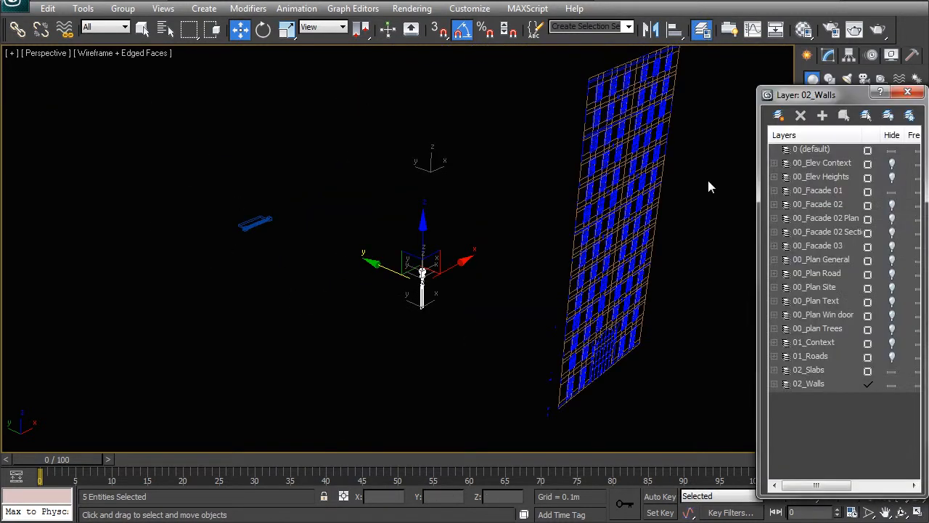
{"action": "left_click", "coordinate": [892, 260]}
{"action": "middle_click_drag", "start_coordinate": [382, 256], "coordinate": [380, 288], "text": "alt"}
{"action": "left_click_drag", "start_coordinate": [373, 220], "coordinate": [165, 121]}
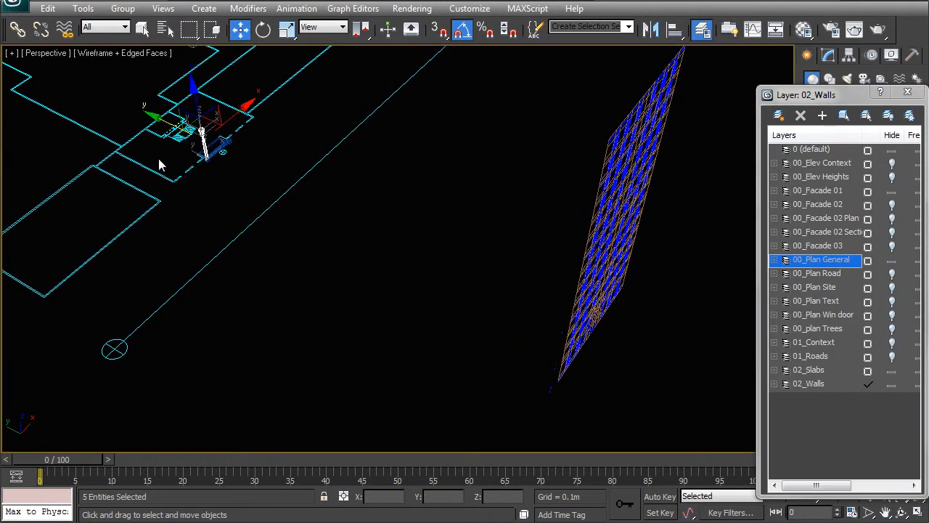
Step: In the top view, adjust the column assembly's Y position over the entrance's pedestal block
{"action": "key", "text": "t"}
{"action": "key", "text": "z"}
{"action": "scroll", "coordinate": [327, 240], "scroll_direction": "down", "scroll_amount": 5}
{"action": "scroll", "coordinate": [340, 291], "scroll_direction": "down", "scroll_amount": 5}
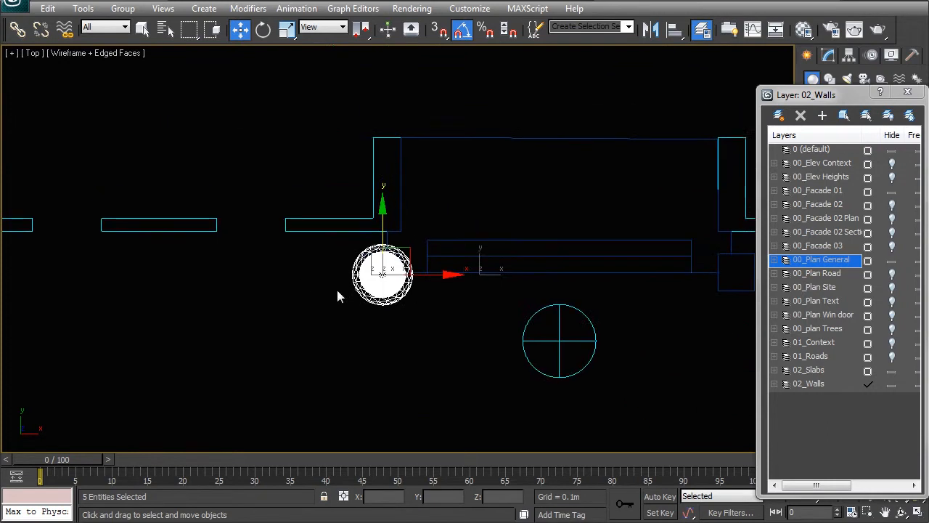
{"action": "scroll", "coordinate": [376, 231], "scroll_direction": "up", "scroll_amount": 5}
{"action": "left_click_drag", "start_coordinate": [369, 246], "coordinate": [361, 219]}
Step: Examine the column assembly's placement at the entrance steps from the perspective view, and deselect it
{"action": "key", "text": "p"}
{"action": "key", "text": "z"}
{"action": "middle_click_drag", "start_coordinate": [364, 241], "coordinate": [434, 182], "text": "alt"}
{"action": "scroll", "coordinate": [369, 232], "scroll_direction": "down", "scroll_amount": 5}
{"action": "scroll", "coordinate": [368, 232], "scroll_direction": "down", "scroll_amount": 3}
{"action": "scroll", "coordinate": [401, 277], "scroll_direction": "up", "scroll_amount": 5}
{"action": "middle_click_drag", "start_coordinate": [400, 280], "coordinate": [415, 181]}
{"action": "middle_click_drag", "start_coordinate": [397, 217], "coordinate": [399, 280]}
{"action": "left_click", "coordinate": [468, 168]}
Step: Close the layer list and apply an Extrude modifier with an amount of 1.0 m to the upper block rectangle
{"action": "left_click", "coordinate": [404, 91]}
{"action": "scroll", "coordinate": [406, 145], "scroll_direction": "down", "scroll_amount": 5}
{"action": "middle_click_drag", "start_coordinate": [407, 208], "coordinate": [400, 307]}
{"action": "scroll", "coordinate": [392, 298], "scroll_direction": "up", "scroll_amount": 3}
{"action": "left_click", "coordinate": [828, 56]}
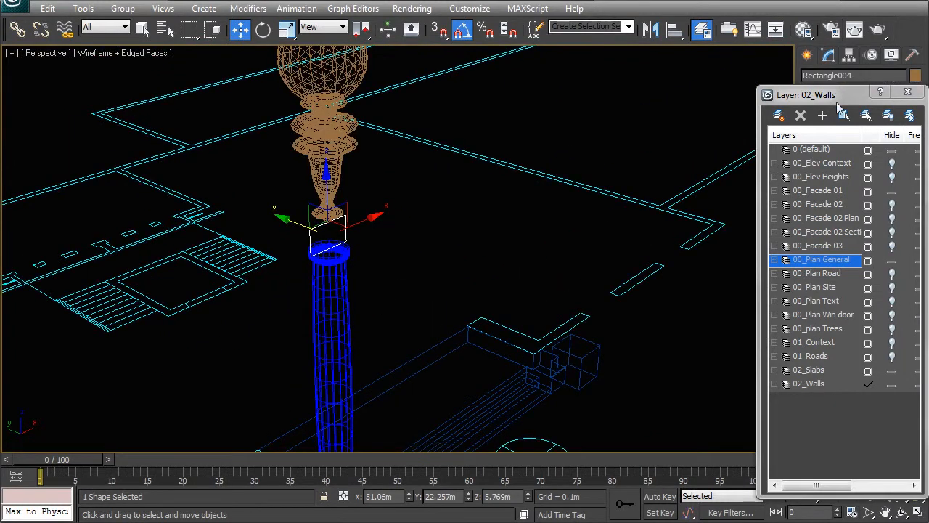
{"action": "left_click", "coordinate": [907, 92]}
{"action": "left_click", "coordinate": [866, 96]}
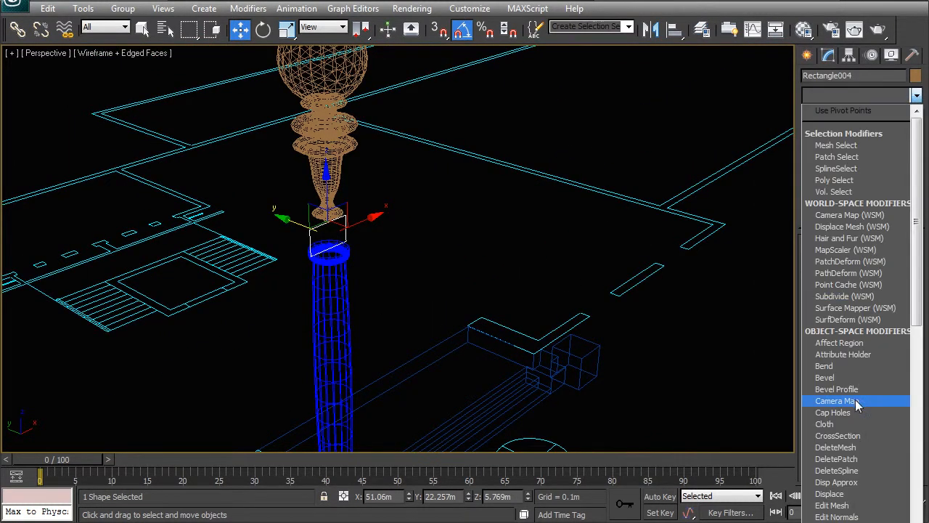
{"action": "type", "text": "ex"}
{"action": "key", "text": "Return"}
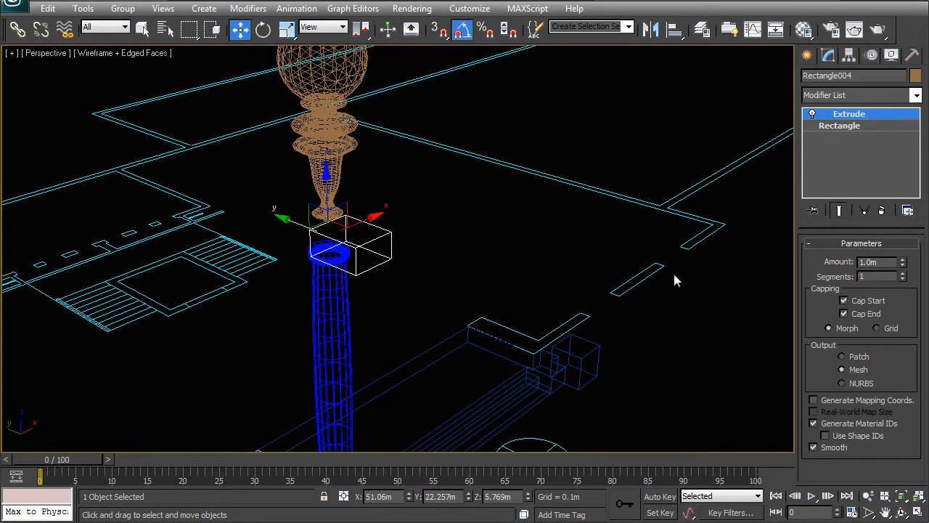
{"action": "middle_click_drag", "start_coordinate": [383, 271], "coordinate": [423, 133]}
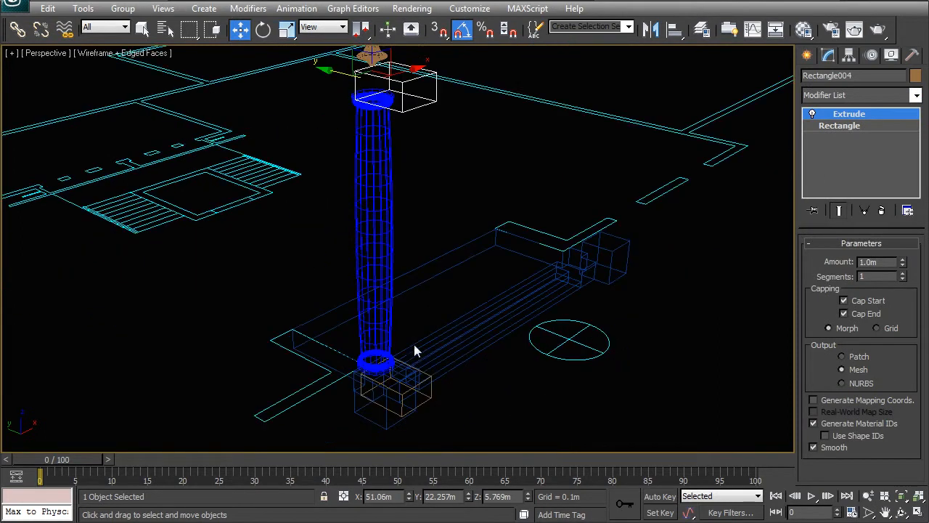
Step: Select the lower block together with the upper one and move both by a relative offset of 0.5 m along Y
{"action": "middle_click_drag", "start_coordinate": [431, 387], "coordinate": [431, 371]}
{"action": "left_click", "coordinate": [434, 392], "text": "ctrl"}
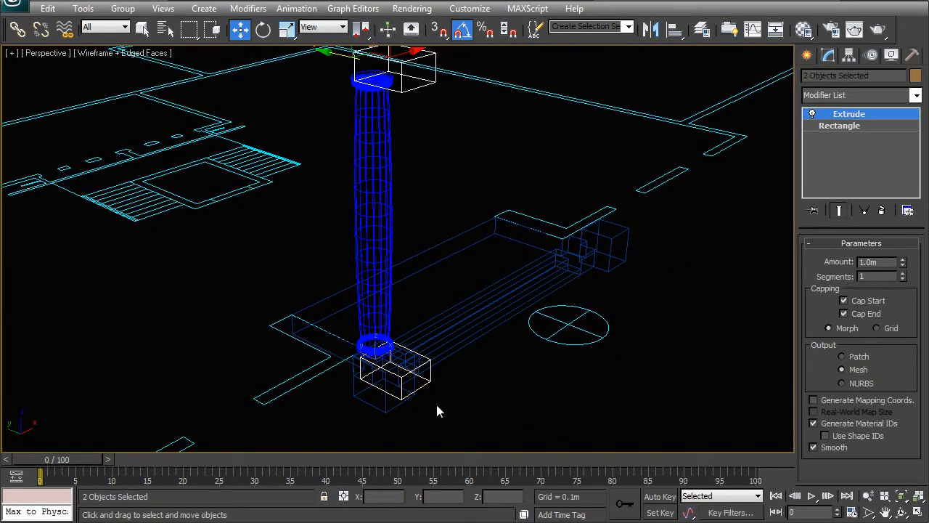
{"action": "middle_click_drag", "start_coordinate": [404, 231], "coordinate": [405, 326]}
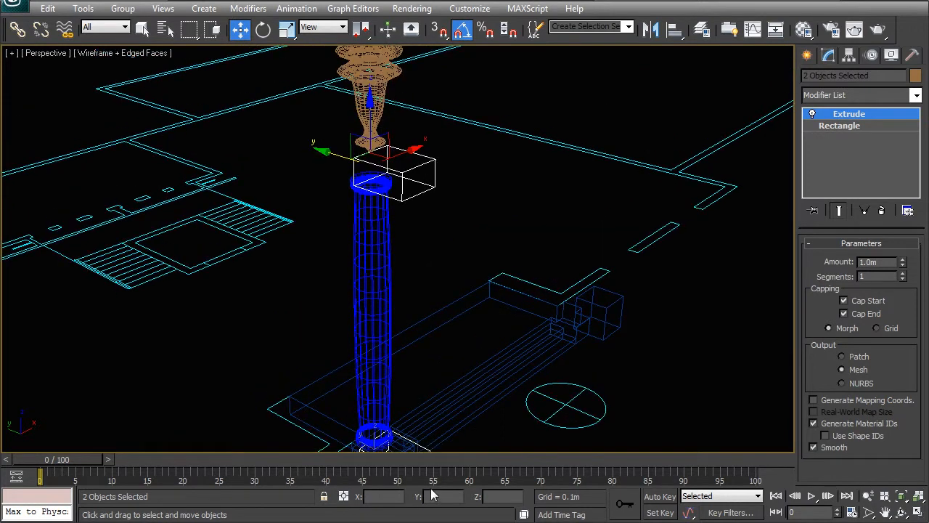
{"action": "left_click", "coordinate": [344, 496]}
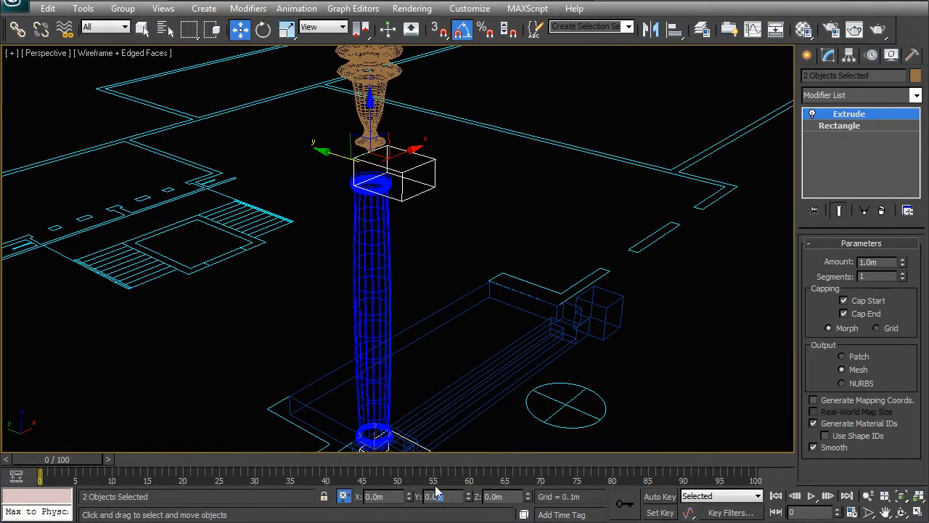
{"action": "type", "text": "0.5"}
{"action": "key", "text": "Return"}
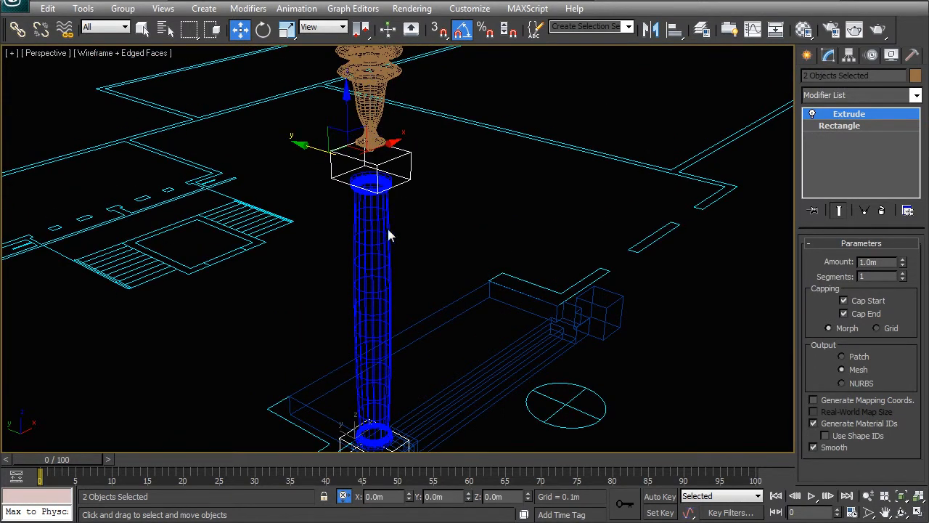
Step: Switch the perspective view to shaded display and delete the extruded tan block overlapping the pedestal at the column's base
{"action": "middle_click_drag", "start_coordinate": [386, 280], "coordinate": [391, 230]}
{"action": "key", "text": "F3"}
{"action": "middle_click_drag", "start_coordinate": [425, 266], "coordinate": [380, 267], "text": "alt"}
{"action": "middle_click_drag", "start_coordinate": [387, 445], "coordinate": [384, 375]}
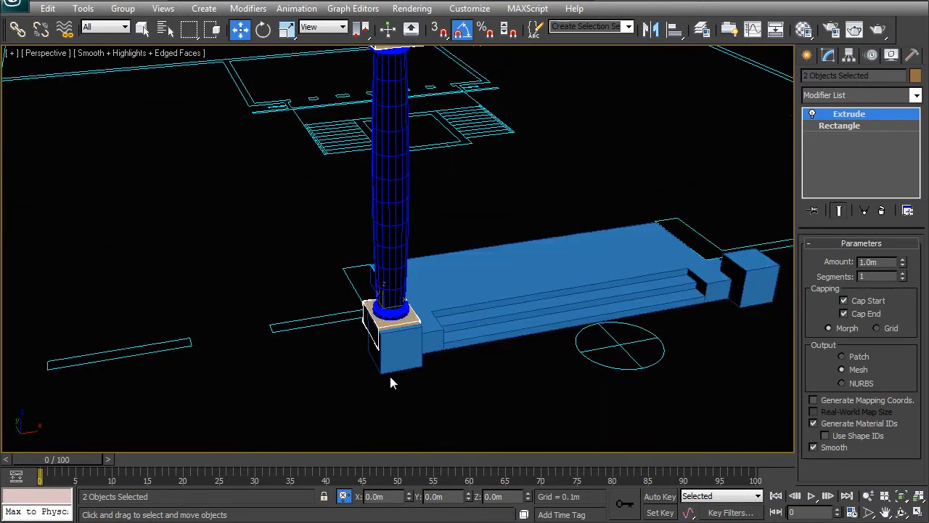
{"action": "left_click", "coordinate": [382, 332]}
{"action": "middle_click_drag", "start_coordinate": [383, 332], "coordinate": [456, 317], "text": "alt"}
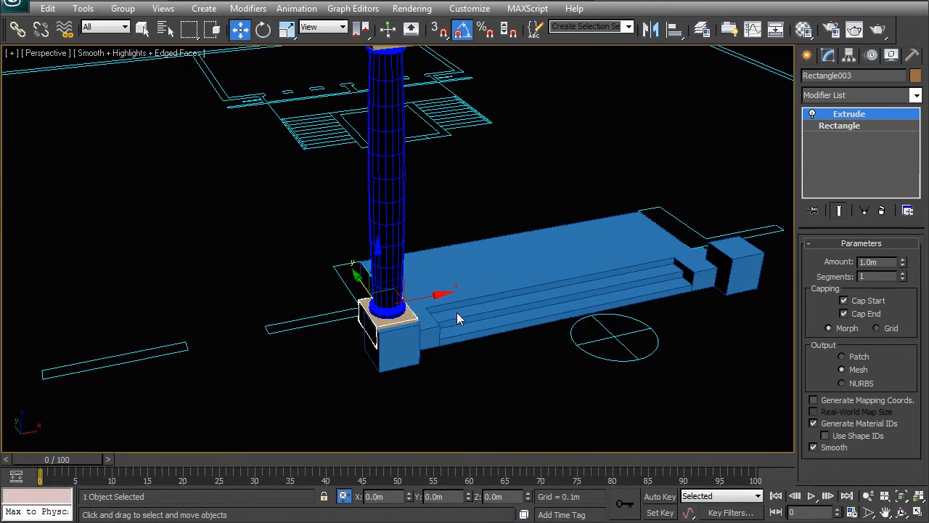
{"action": "key", "text": "ctrl+d"}
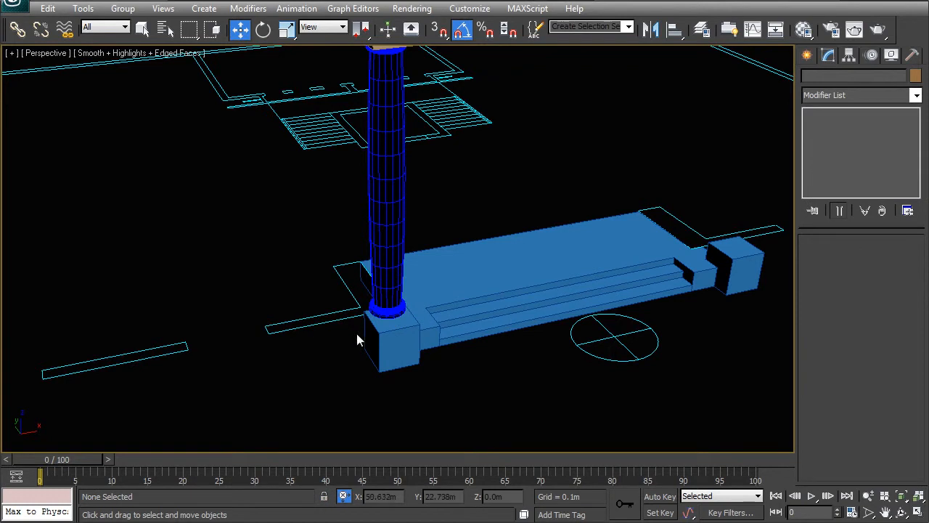
Step: Raise the four top vertices of the blue pedestal block along Z to meet the underside of the column's base
{"action": "left_click", "coordinate": [385, 352]}
{"action": "scroll", "coordinate": [389, 350], "scroll_direction": "up", "scroll_amount": 5}
{"action": "middle_click_drag", "start_coordinate": [391, 347], "coordinate": [428, 306], "text": "alt"}
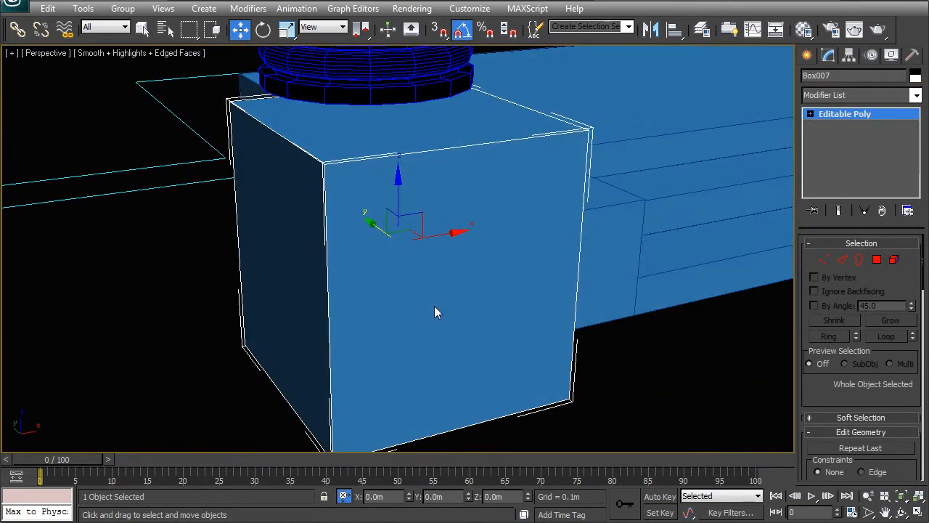
{"action": "left_click", "coordinate": [824, 260]}
{"action": "middle_click_drag", "start_coordinate": [508, 225], "coordinate": [223, 145], "text": "alt"}
{"action": "left_click_drag", "start_coordinate": [587, 185], "coordinate": [587, 185]}
{"action": "middle_click_drag", "start_coordinate": [363, 187], "coordinate": [404, 189], "text": "alt"}
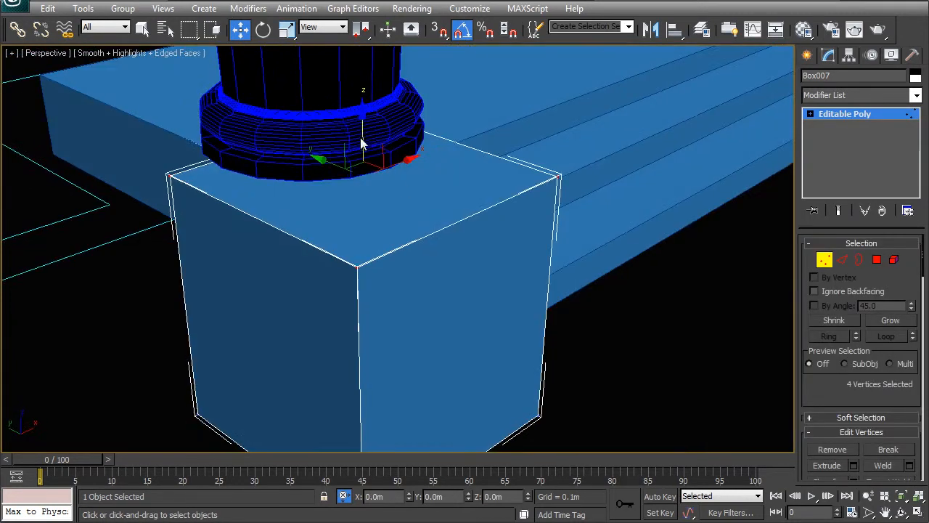
{"action": "left_click_drag", "start_coordinate": [363, 122], "coordinate": [355, 111]}
{"action": "scroll", "coordinate": [377, 192], "scroll_direction": "down", "scroll_amount": 4}
{"action": "middle_click_drag", "start_coordinate": [427, 234], "coordinate": [368, 209], "text": "alt"}
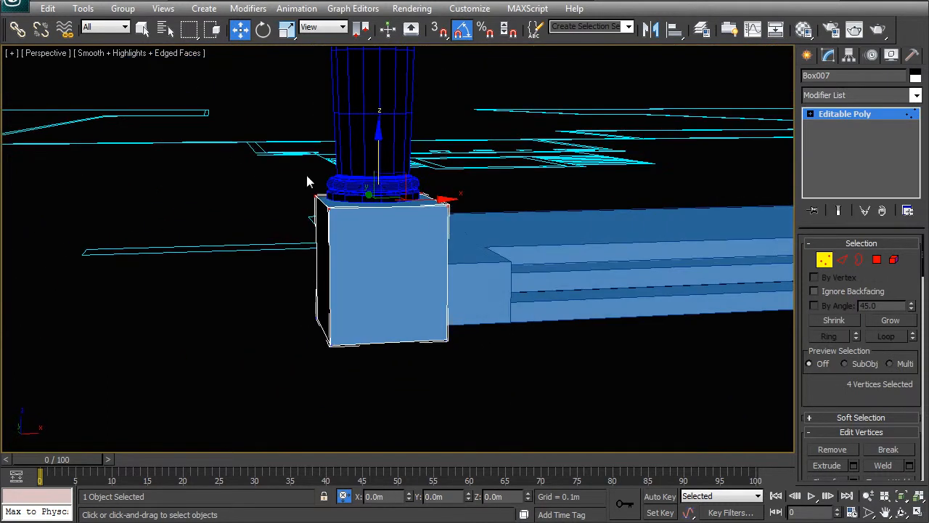
Step: Move the pedestal's four steps-side vertices slightly along Y toward the stairs, and leave vertex editing with the block deselected
{"action": "middle_click_drag", "start_coordinate": [343, 355], "coordinate": [342, 305], "text": "alt"}
{"action": "right_click", "coordinate": [361, 228], "text": "alt"}
{"action": "middle_click", "coordinate": [361, 231], "text": "alt"}
{"action": "middle_click_drag", "start_coordinate": [380, 244], "coordinate": [385, 261], "text": "alt"}
{"action": "middle_click_drag", "start_coordinate": [393, 200], "coordinate": [375, 262], "text": "alt"}
{"action": "mouse_move", "coordinate": [322, 292]}
{"action": "left_mouse_down"}
{"action": "mouse_move", "coordinate": [280, 291]}
{"action": "mouse_move", "coordinate": [314, 292]}
{"action": "left_mouse_up"}
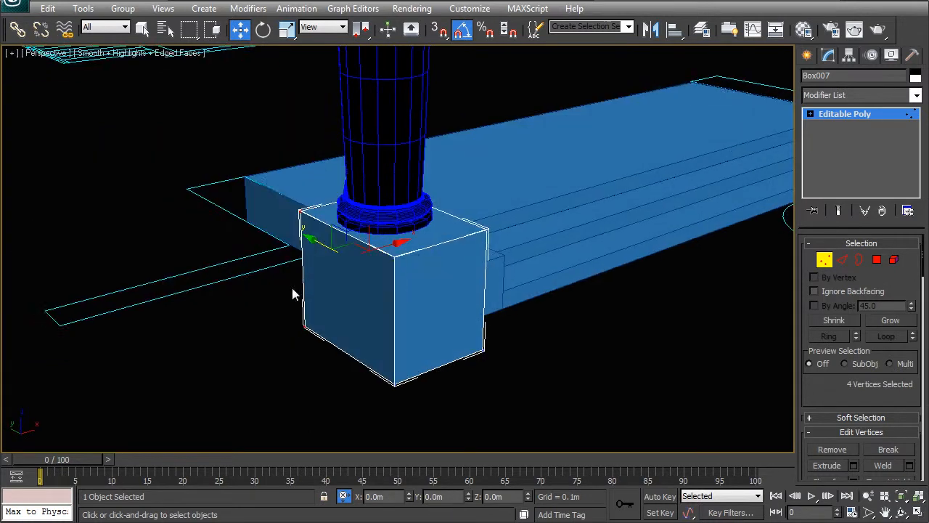
{"action": "right_click", "coordinate": [408, 245]}
{"action": "left_click", "coordinate": [384, 285]}
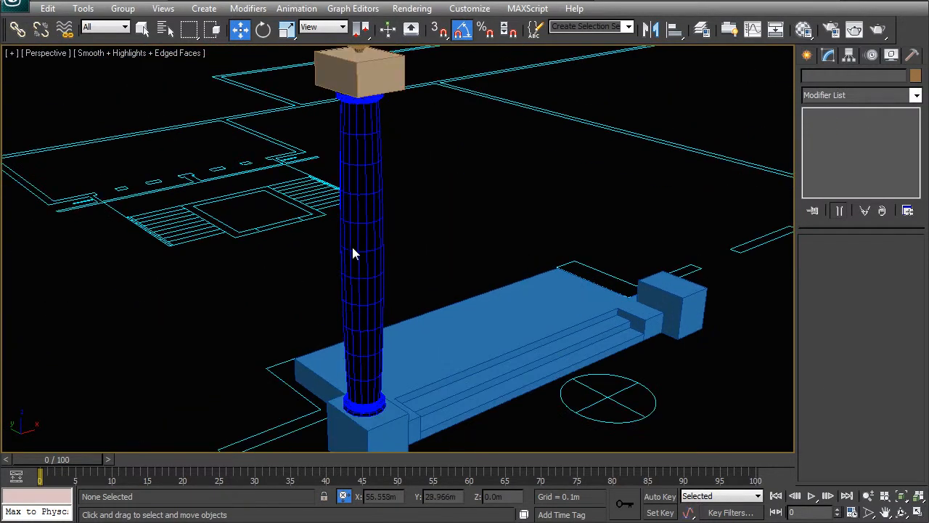
{"action": "left_click", "coordinate": [353, 247]}
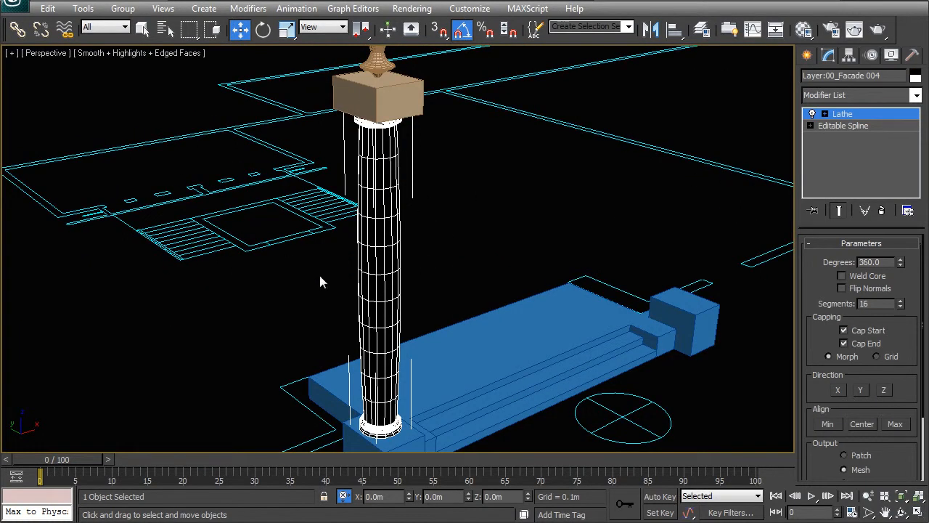
{"action": "scroll", "coordinate": [353, 249], "scroll_direction": "up", "scroll_amount": 6}
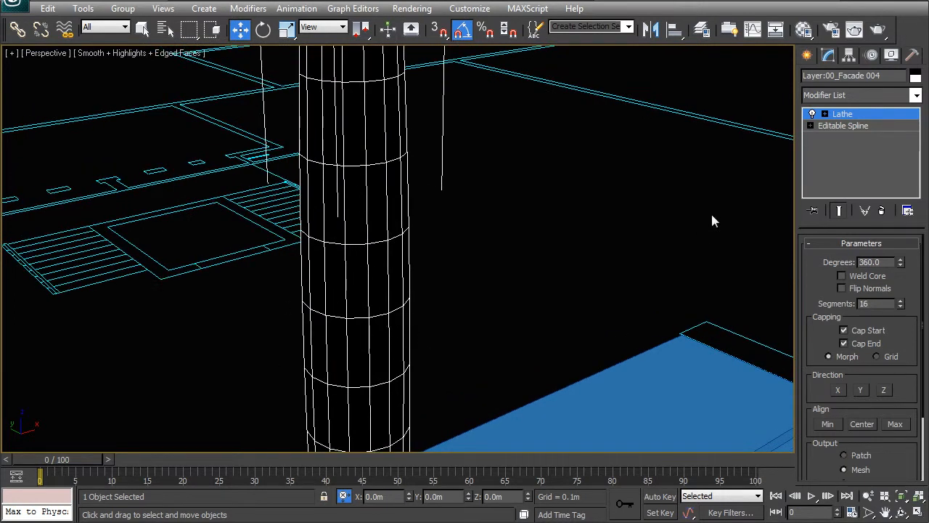
{"action": "left_click", "coordinate": [842, 126]}
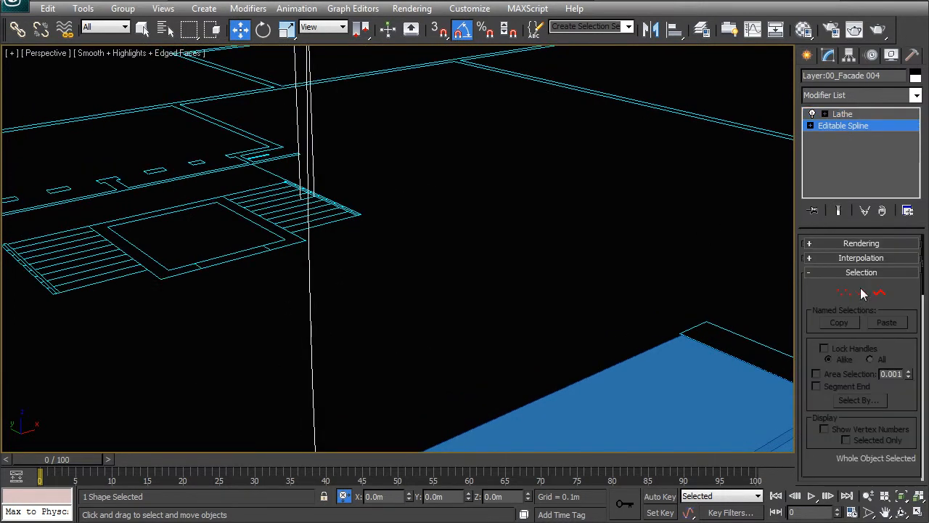
{"action": "left_click", "coordinate": [878, 292]}
{"action": "left_click", "coordinate": [311, 297]}
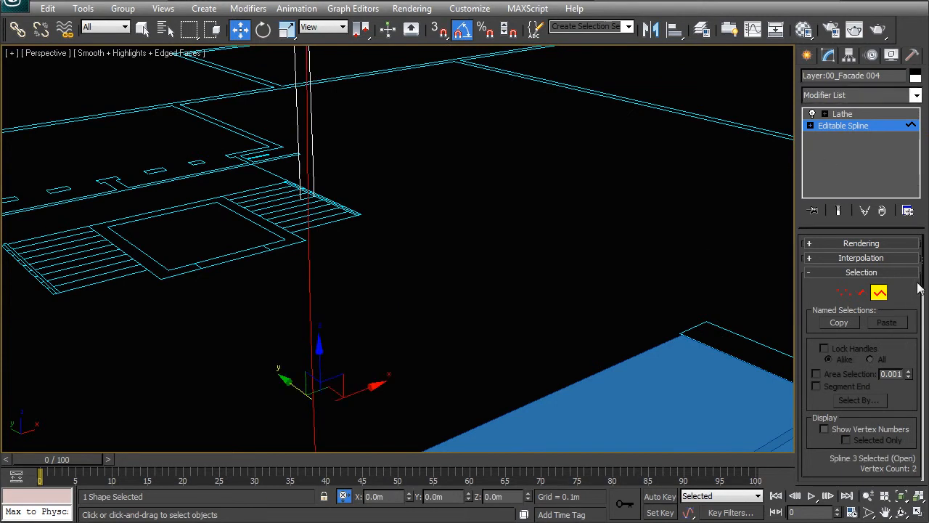
{"action": "left_click_drag", "start_coordinate": [926, 280], "coordinate": [926, 375]}
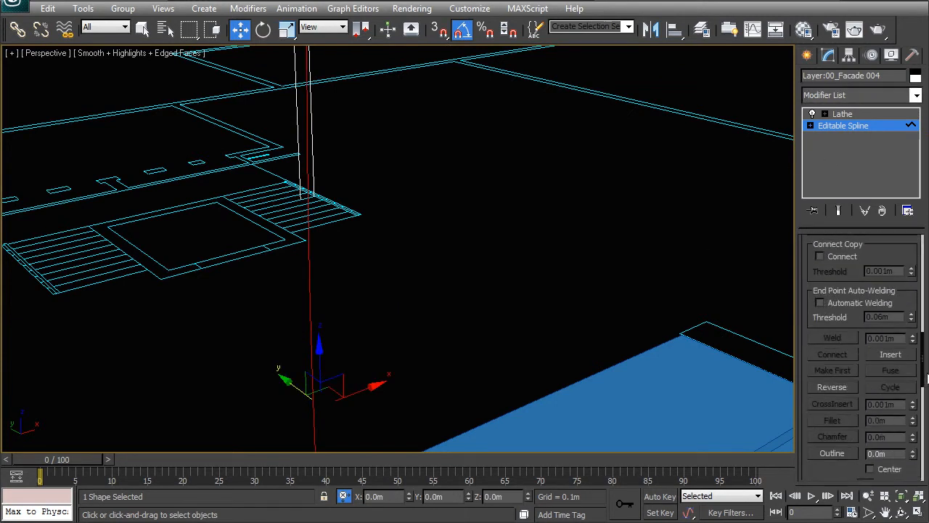
{"action": "right_click", "coordinate": [569, 320]}
{"action": "left_click", "coordinate": [538, 291]}
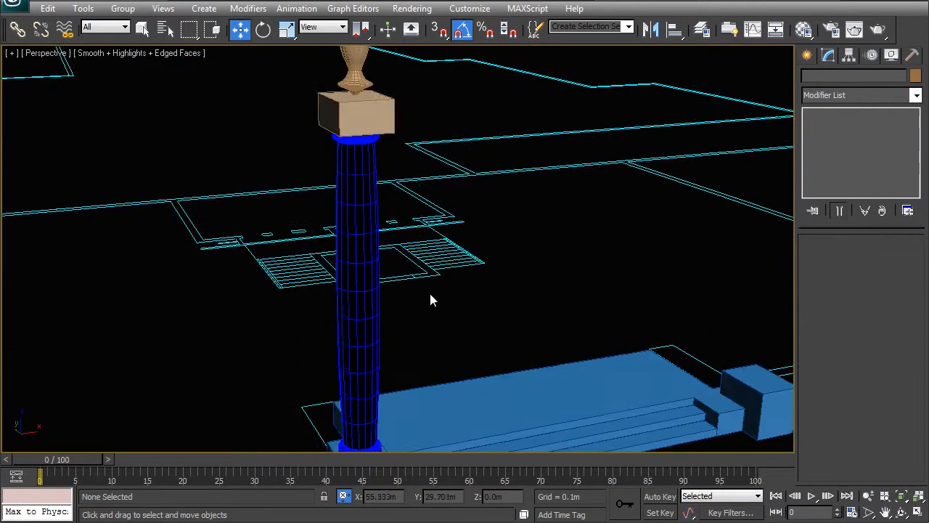
Step: Turn on Flip Normals in the column shaft's Lathe modifier and deselect the shaft
{"action": "left_click", "coordinate": [393, 314]}
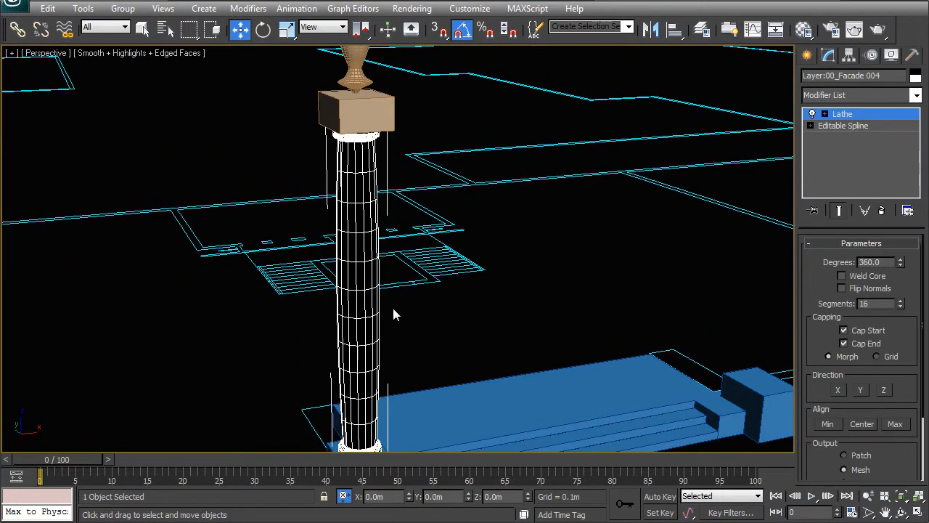
{"action": "key", "text": "m"}
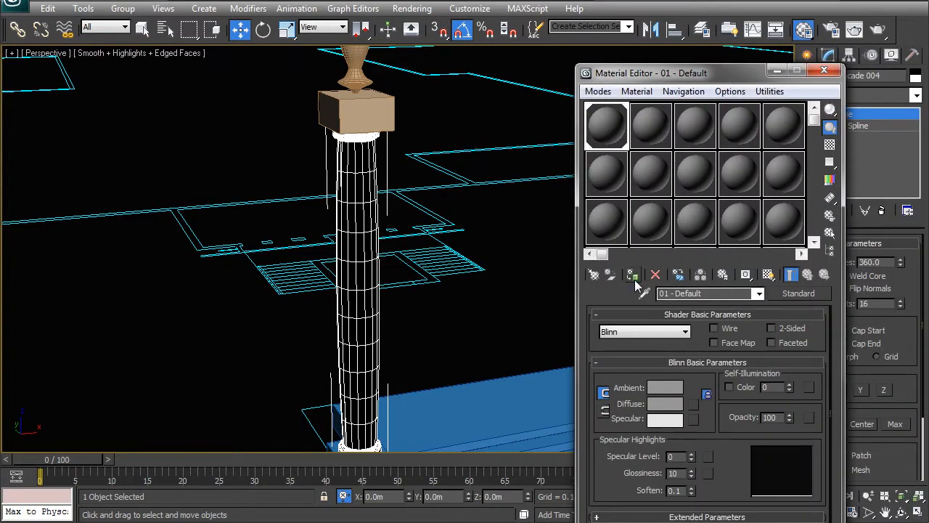
{"action": "left_click", "coordinate": [824, 70]}
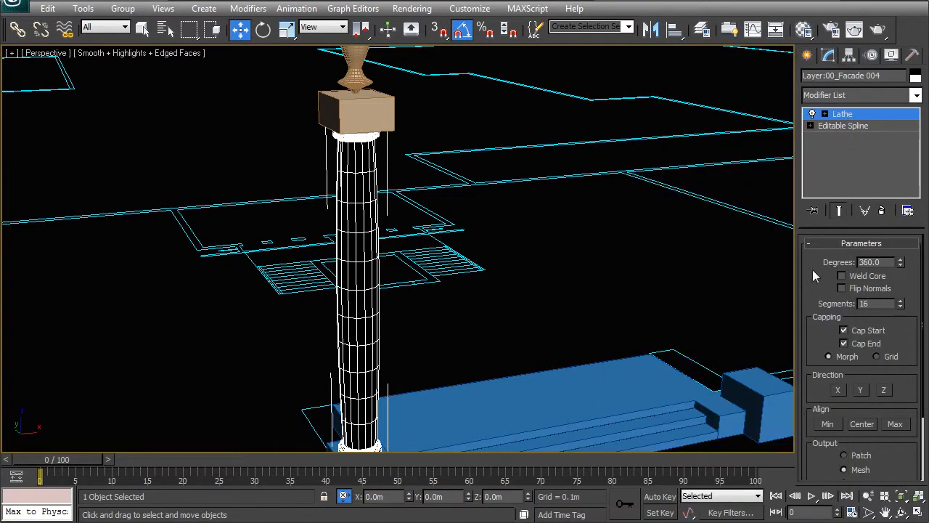
{"action": "left_click", "coordinate": [838, 127]}
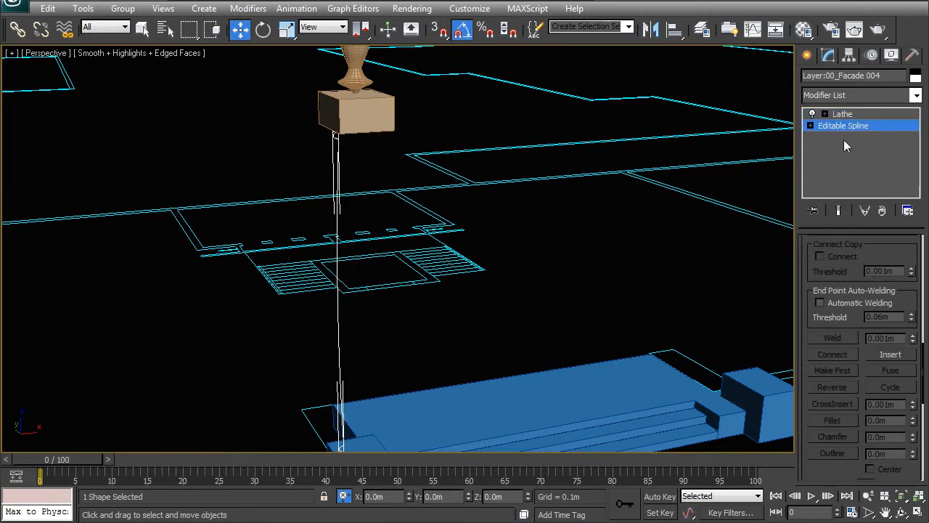
{"action": "left_click", "coordinate": [842, 114]}
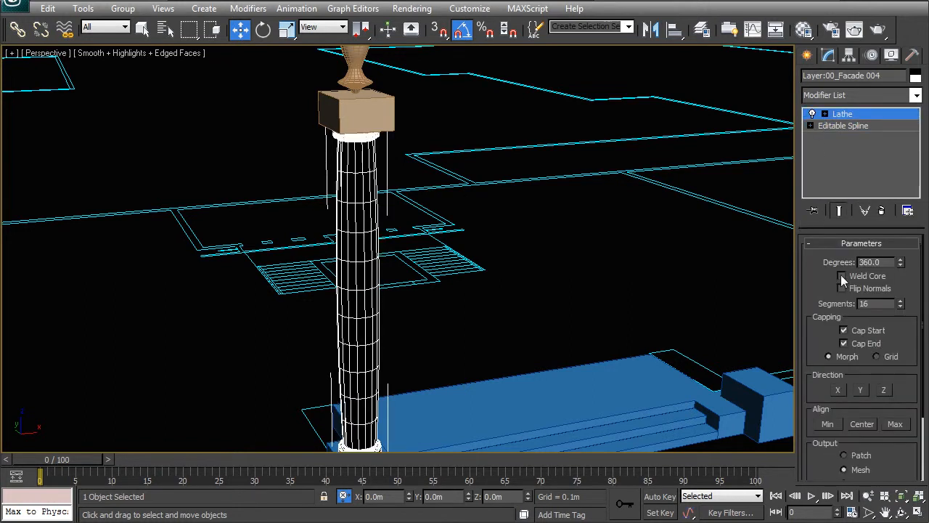
{"action": "left_click", "coordinate": [842, 288]}
{"action": "middle_click_drag", "start_coordinate": [507, 328], "coordinate": [462, 267], "text": "alt"}
{"action": "left_click", "coordinate": [490, 260]}
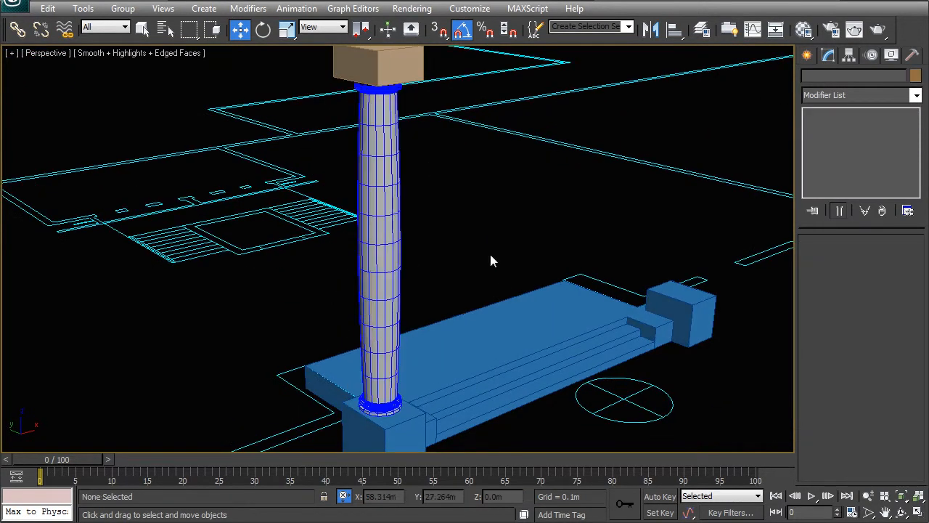
{"action": "left_click", "coordinate": [385, 235]}
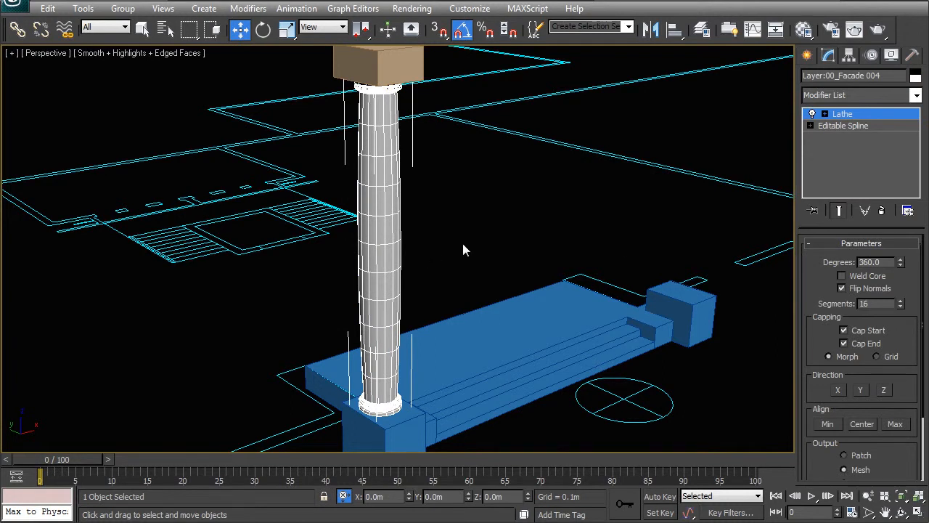
{"action": "left_click", "coordinate": [477, 268]}
Step: Examine the column's globe, ornament, upper block and shaft, and its overall placement beside the entrance steps
{"action": "middle_click_drag", "start_coordinate": [478, 269], "coordinate": [363, 145], "text": "alt"}
{"action": "left_click", "coordinate": [361, 122]}
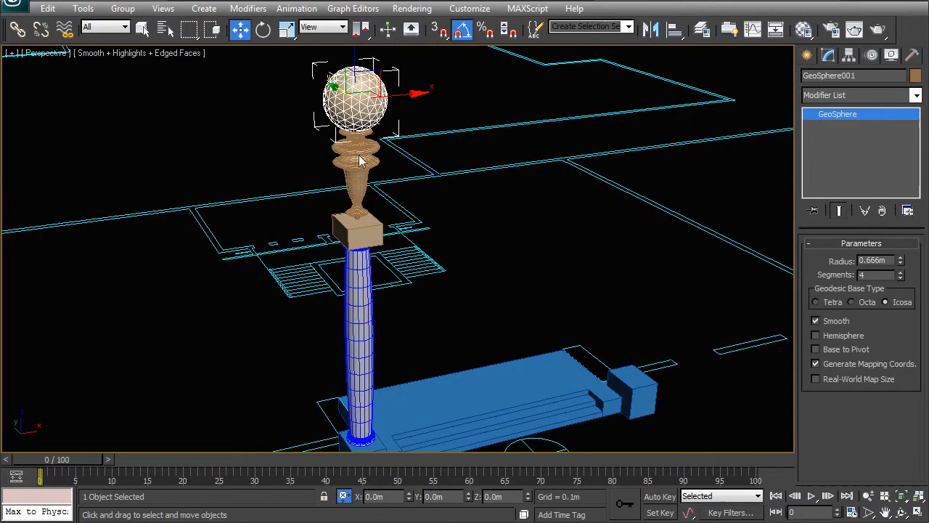
{"action": "left_click", "coordinate": [367, 188], "text": "ctrl"}
{"action": "left_click", "coordinate": [365, 238], "text": "ctrl"}
{"action": "middle_click_drag", "start_coordinate": [369, 321], "coordinate": [356, 255]}
{"action": "left_click", "coordinate": [356, 256], "text": "ctrl"}
{"action": "left_click", "coordinate": [363, 359], "text": "ctrl"}
{"action": "left_click", "coordinate": [431, 404]}
{"action": "middle_click_drag", "start_coordinate": [387, 343], "coordinate": [334, 187], "text": "alt"}
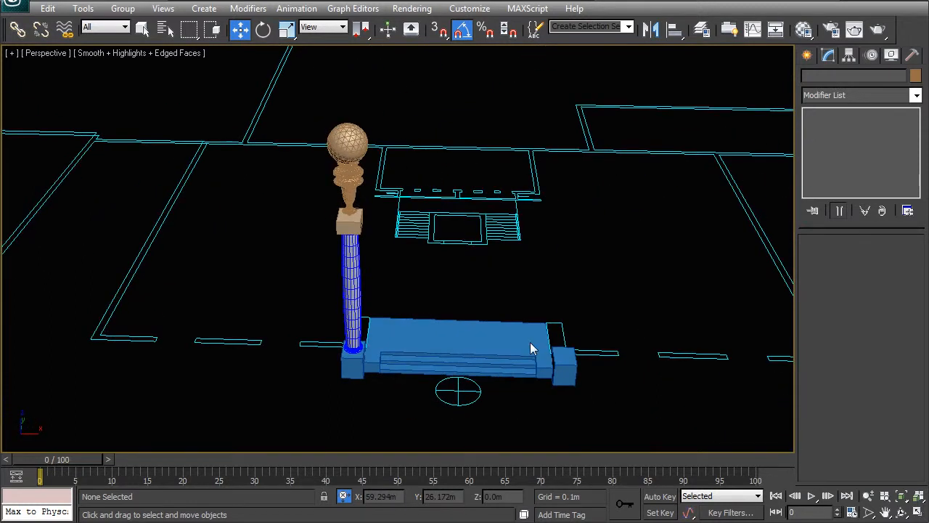
{"action": "middle_click_drag", "start_coordinate": [566, 348], "coordinate": [405, 322], "text": "alt"}
{"action": "middle_click_drag", "start_coordinate": [504, 311], "coordinate": [512, 181], "text": "alt"}
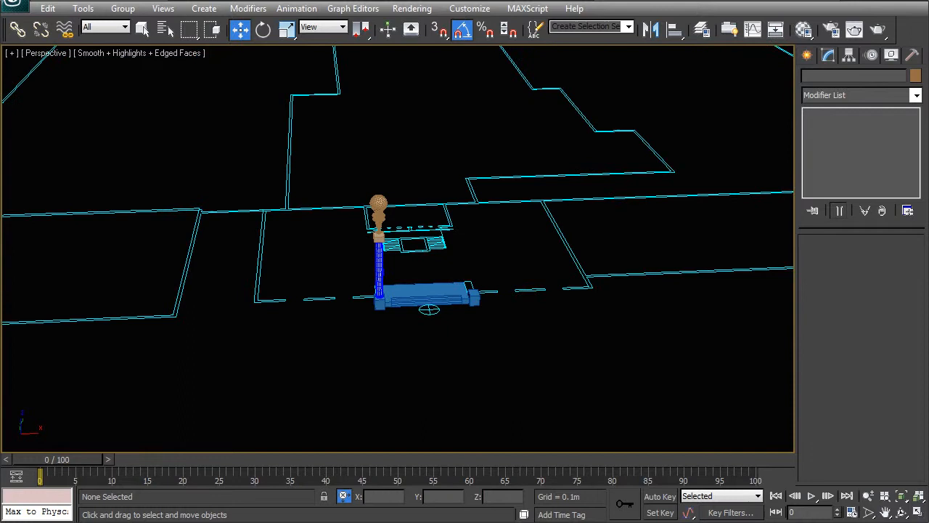
Step: Select a lower façade plane and frame the façade's ground-floor windows in the front view
{"action": "scroll", "coordinate": [476, 239], "scroll_direction": "down", "scroll_amount": 5}
{"action": "middle_click_drag", "start_coordinate": [471, 349], "coordinate": [496, 221], "text": "alt"}
{"action": "middle_click_drag", "start_coordinate": [471, 312], "coordinate": [436, 245], "text": "alt"}
{"action": "left_click", "coordinate": [429, 246]}
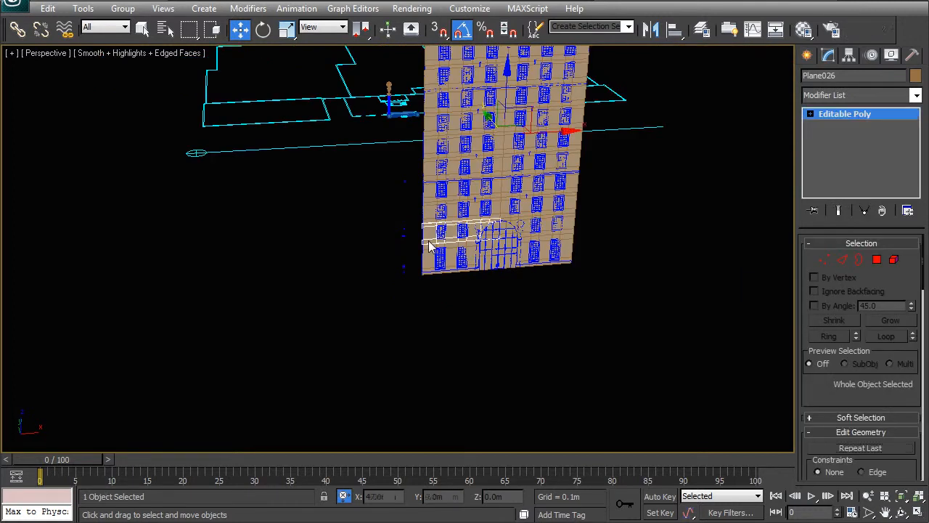
{"action": "key", "text": "f"}
{"action": "key", "text": "z"}
{"action": "middle_click_drag", "start_coordinate": [297, 381], "coordinate": [431, 211]}
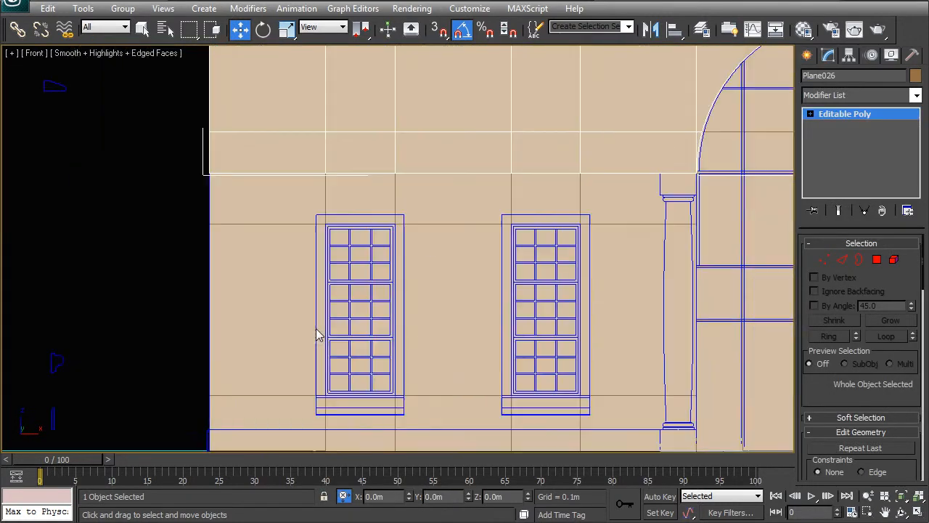
{"action": "middle_click_drag", "start_coordinate": [317, 332], "coordinate": [349, 193]}
Step: Switch the front view to wireframe, then select the linked façade linework and isolate it
{"action": "left_click", "coordinate": [301, 363]}
{"action": "middle_click_drag", "start_coordinate": [349, 317], "coordinate": [390, 325]}
{"action": "scroll", "coordinate": [494, 280], "scroll_direction": "up", "scroll_amount": 3}
{"action": "left_click", "coordinate": [507, 277]}
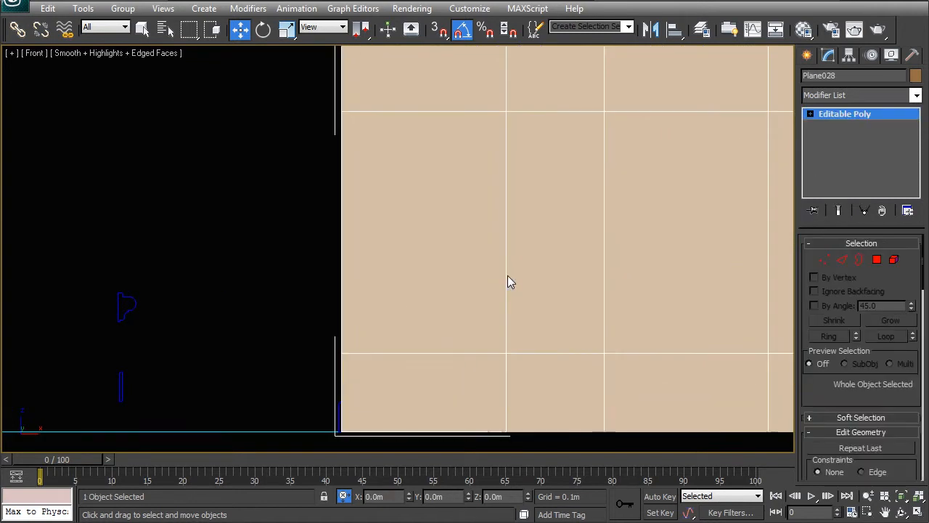
{"action": "key", "text": "F3"}
{"action": "left_click", "coordinate": [510, 288]}
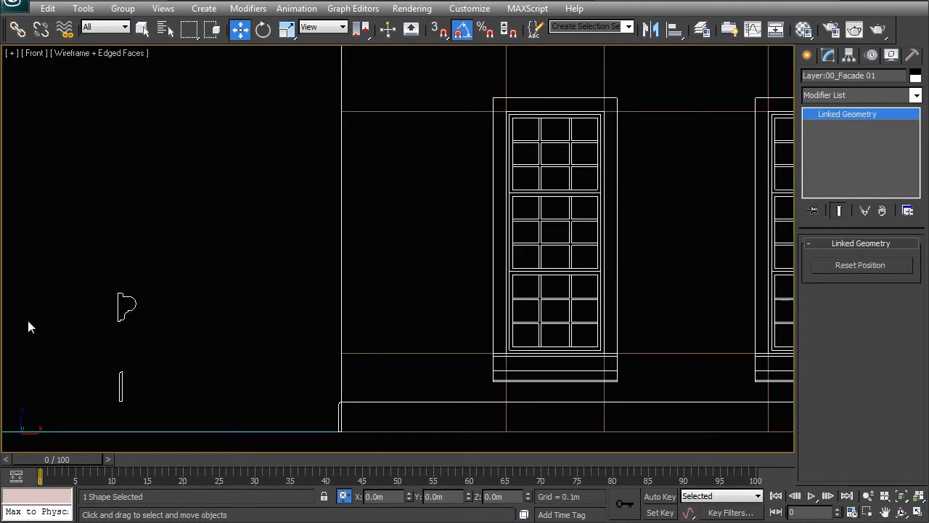
{"action": "right_click", "coordinate": [222, 302]}
{"action": "left_click", "coordinate": [235, 187]}
Step: With snapping on, trace an open Line spline along the sides and top of the leftmost ground-floor window's outer surround, ending at the sill
{"action": "scroll", "coordinate": [418, 368], "scroll_direction": "up", "scroll_amount": 8}
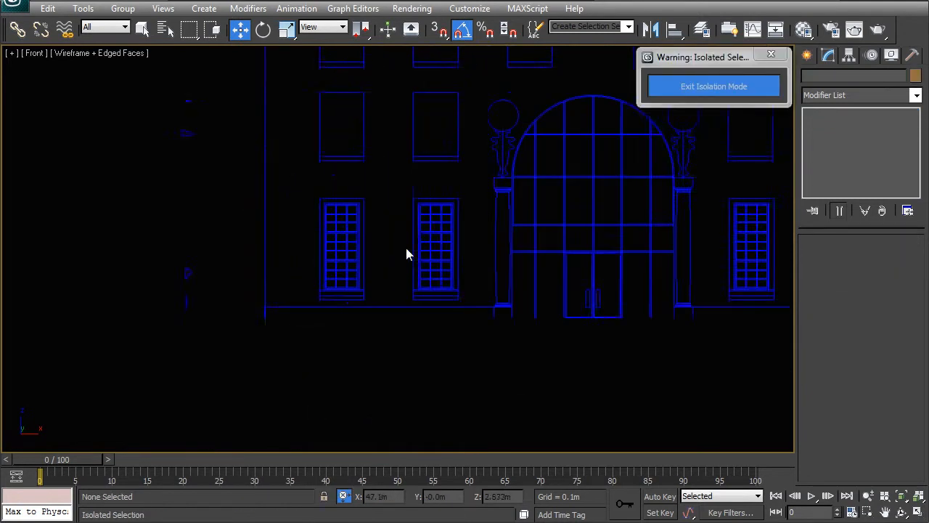
{"action": "scroll", "coordinate": [376, 286], "scroll_direction": "up", "scroll_amount": 5}
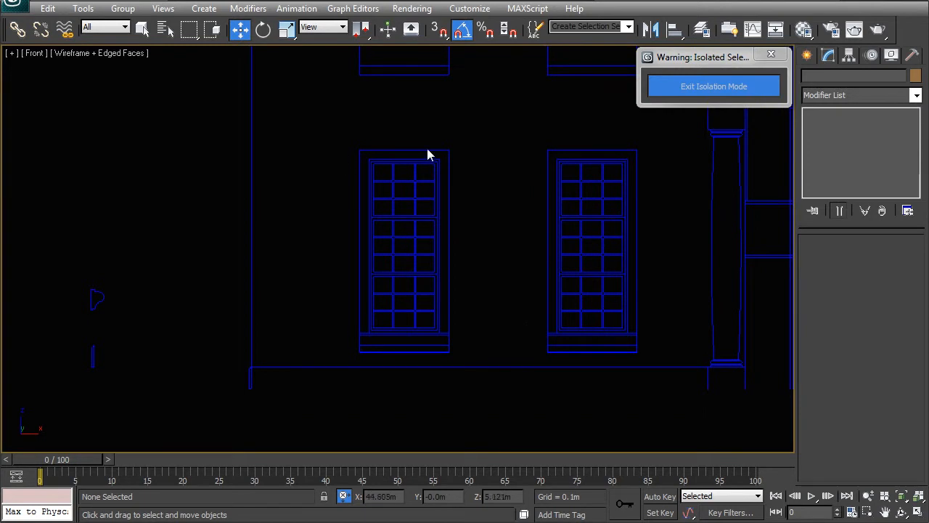
{"action": "left_click", "coordinate": [807, 56]}
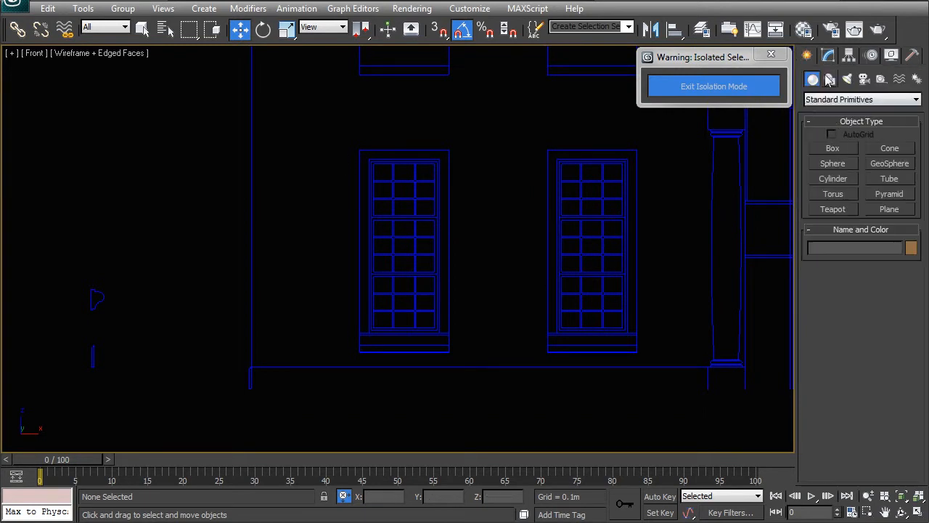
{"action": "left_click", "coordinate": [830, 79]}
{"action": "left_click", "coordinate": [834, 159]}
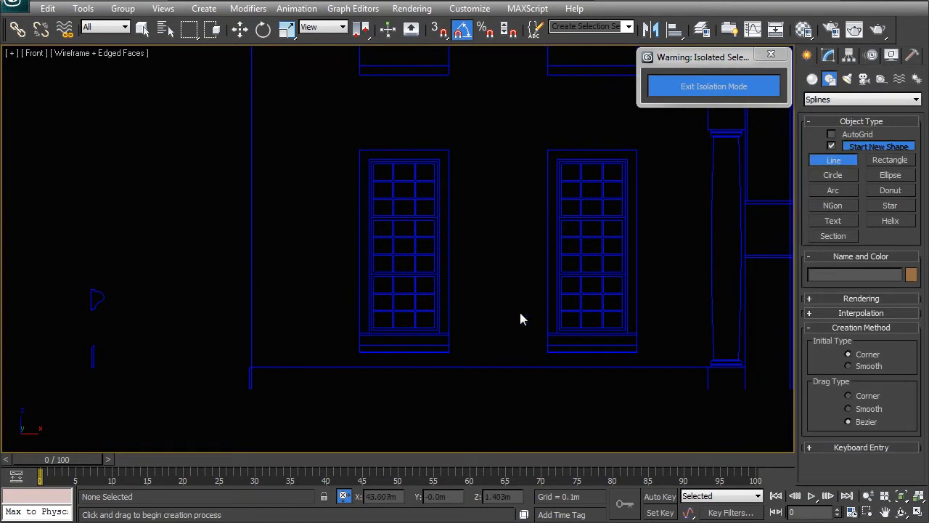
{"action": "scroll", "coordinate": [363, 332], "scroll_direction": "up", "scroll_amount": 5}
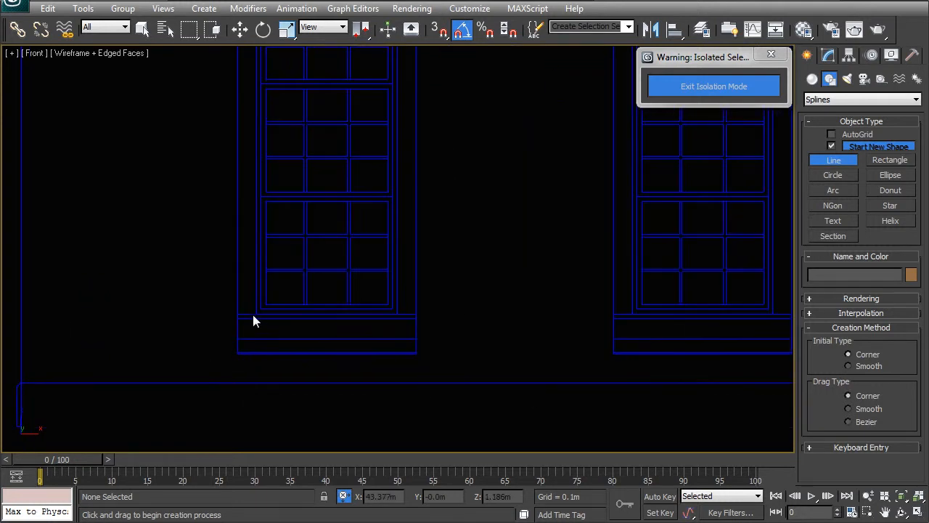
{"action": "key", "text": "s"}
{"action": "left_click", "coordinate": [240, 320]}
{"action": "right_click", "coordinate": [420, 313]}
{"action": "scroll", "coordinate": [430, 383], "scroll_direction": "down", "scroll_amount": 5}
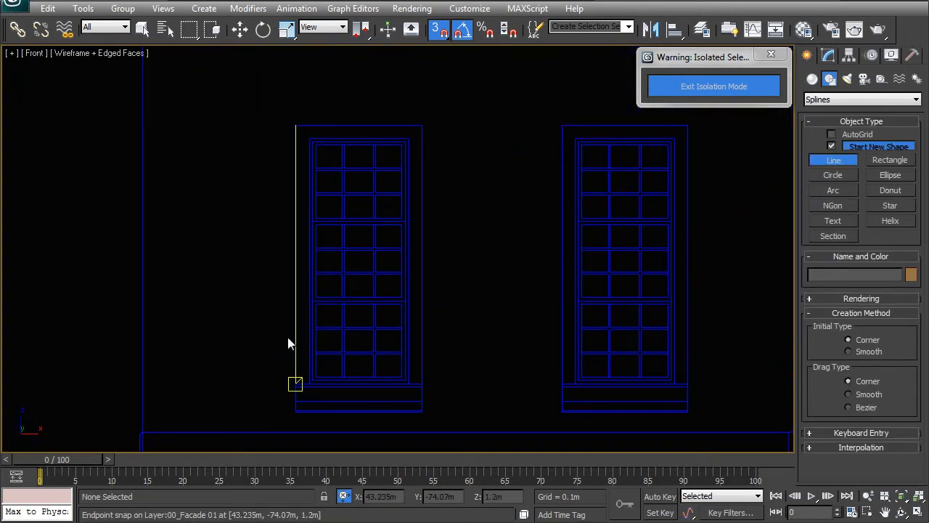
{"action": "left_click", "coordinate": [296, 383]}
{"action": "left_click", "coordinate": [296, 125]}
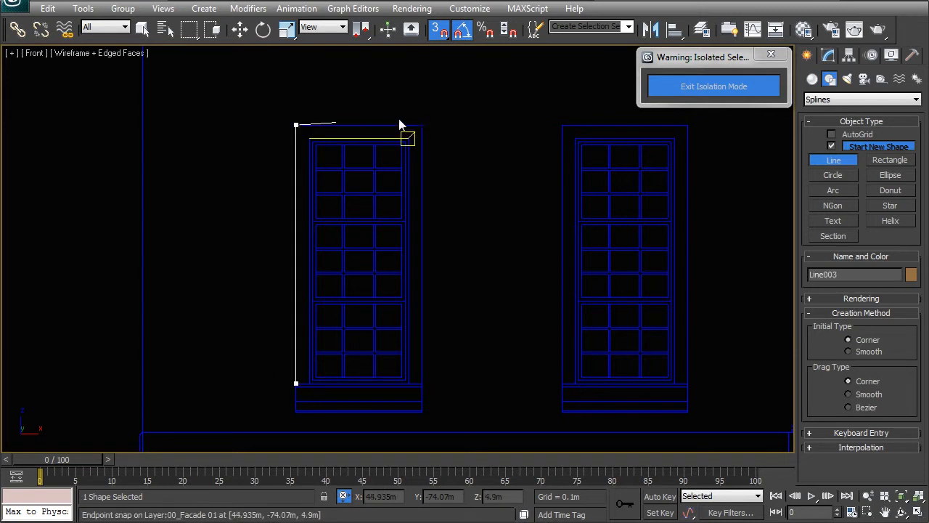
{"action": "left_click", "coordinate": [422, 382]}
{"action": "left_click", "coordinate": [297, 383]}
{"action": "scroll", "coordinate": [395, 275], "scroll_direction": "down", "scroll_amount": 2}
{"action": "middle_click_drag", "start_coordinate": [375, 300], "coordinate": [418, 267]}
{"action": "key", "text": "w"}
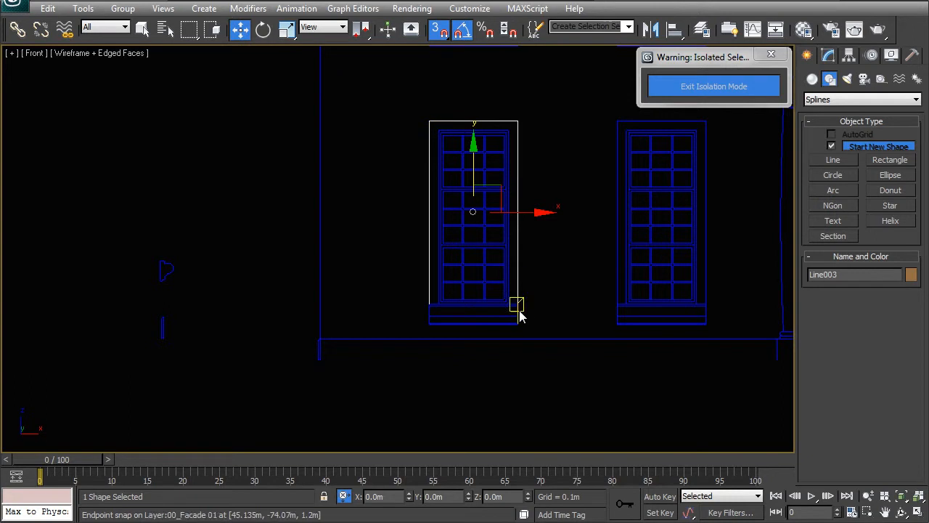
{"action": "left_click", "coordinate": [266, 279]}
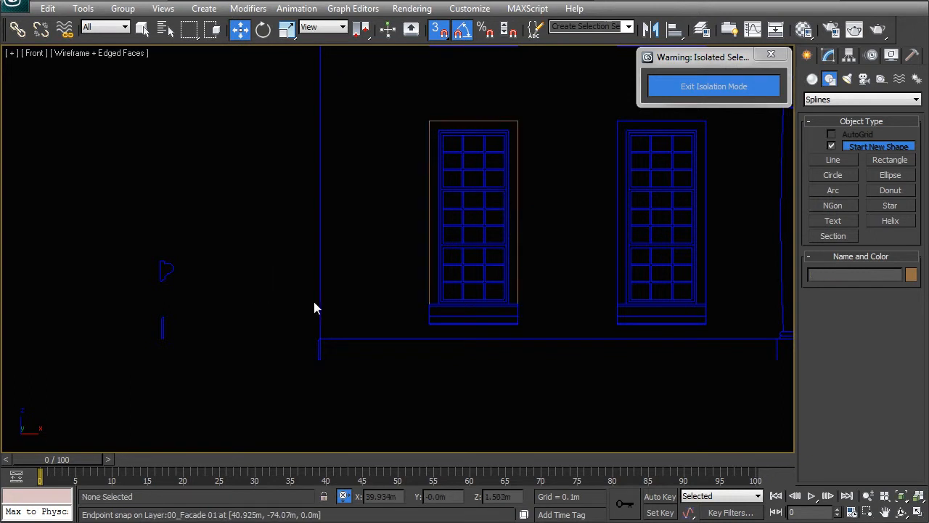
Step: Clone the linked façade linework as an independent copy named Layer:00_Facade 005
{"action": "left_click", "coordinate": [176, 277]}
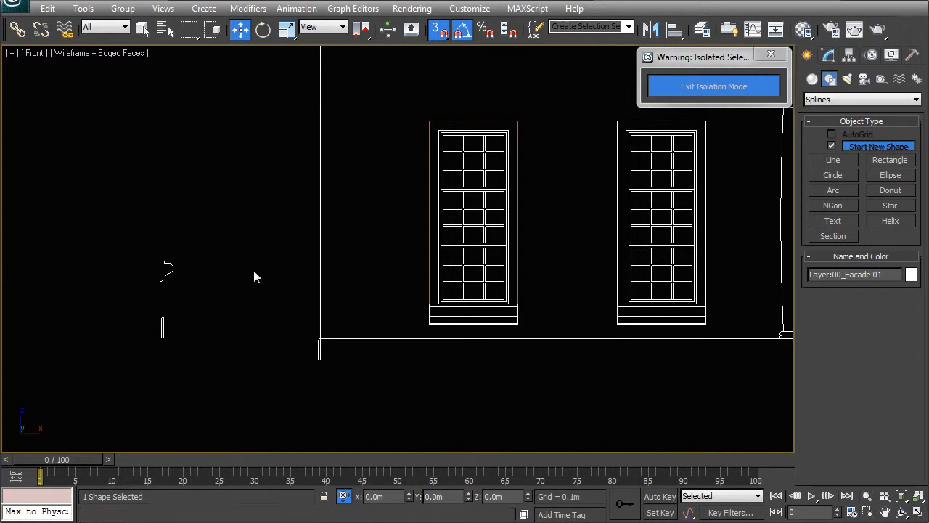
{"action": "key", "text": "ctrl+v"}
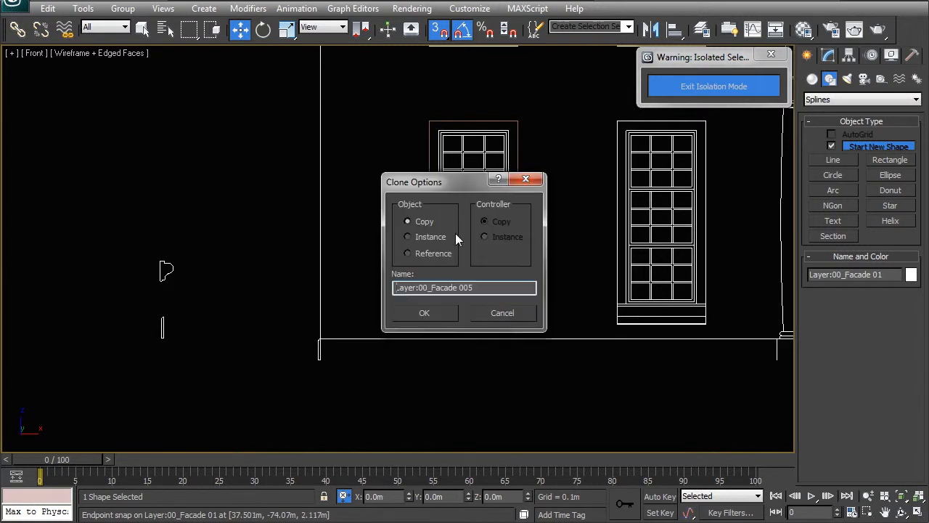
{"action": "left_click", "coordinate": [425, 312]}
Step: Delete all splines of the cloned linework except the two small profiles beside the façade
{"action": "left_click", "coordinate": [828, 56]}
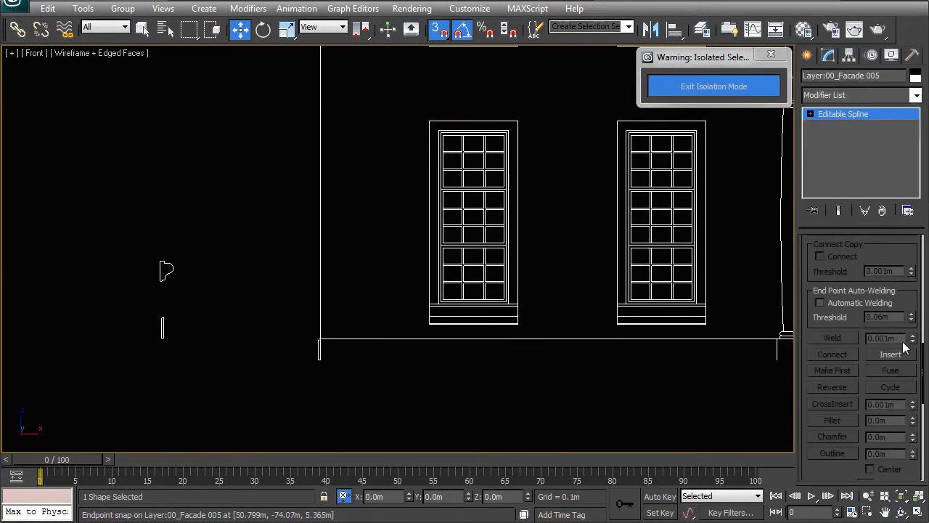
{"action": "key", "text": "1"}
{"action": "left_click_drag", "start_coordinate": [114, 219], "coordinate": [181, 350]}
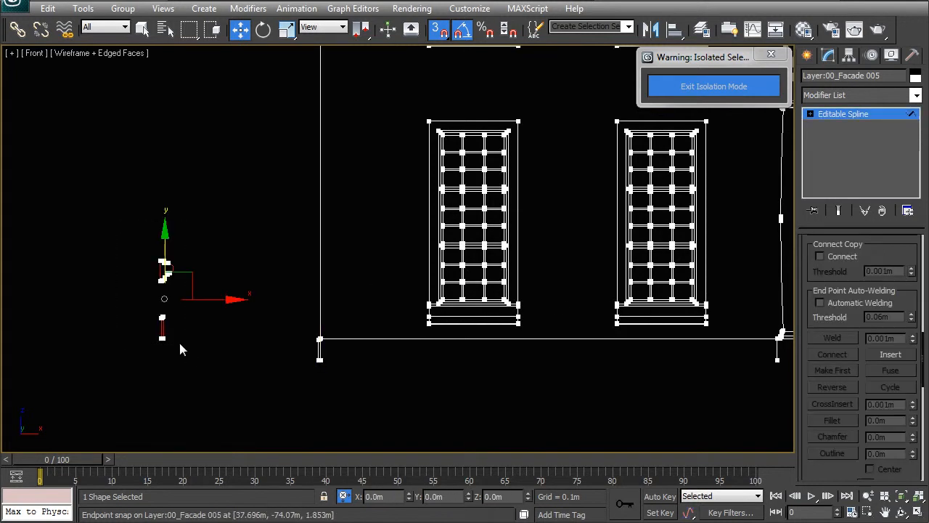
{"action": "key", "text": "ctrl+i"}
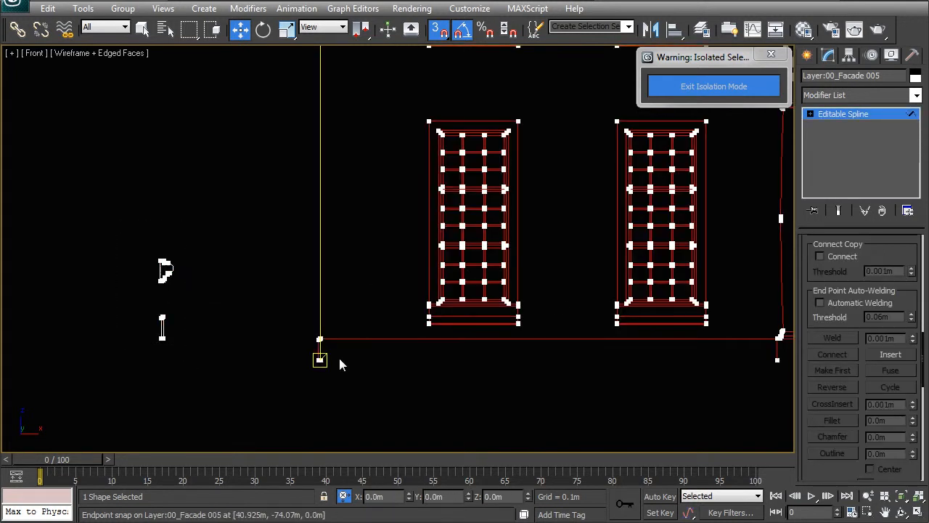
{"action": "key", "text": "Delete"}
Step: Detach the moulding profile spline from the cloned linework as a separate shape
{"action": "left_click_drag", "start_coordinate": [114, 243], "coordinate": [159, 284]}
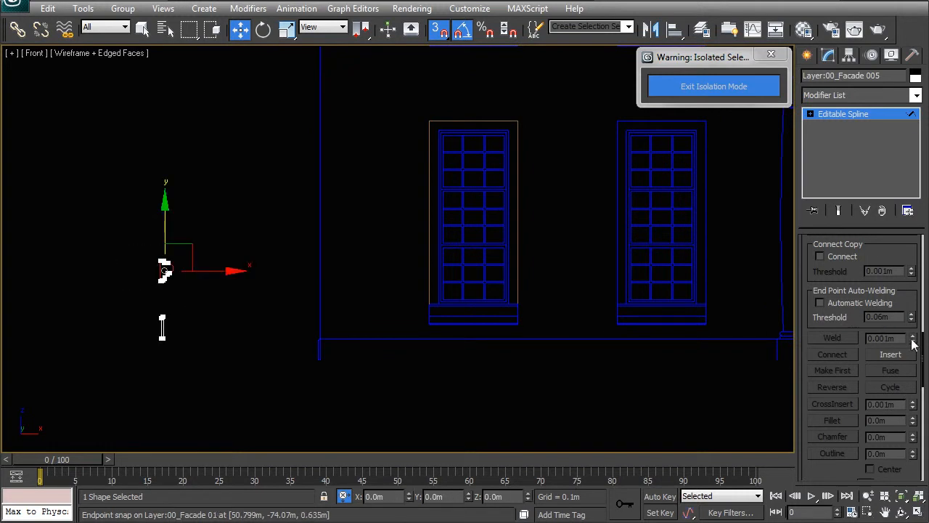
{"action": "scroll", "coordinate": [836, 421], "scroll_direction": "down", "scroll_amount": 8}
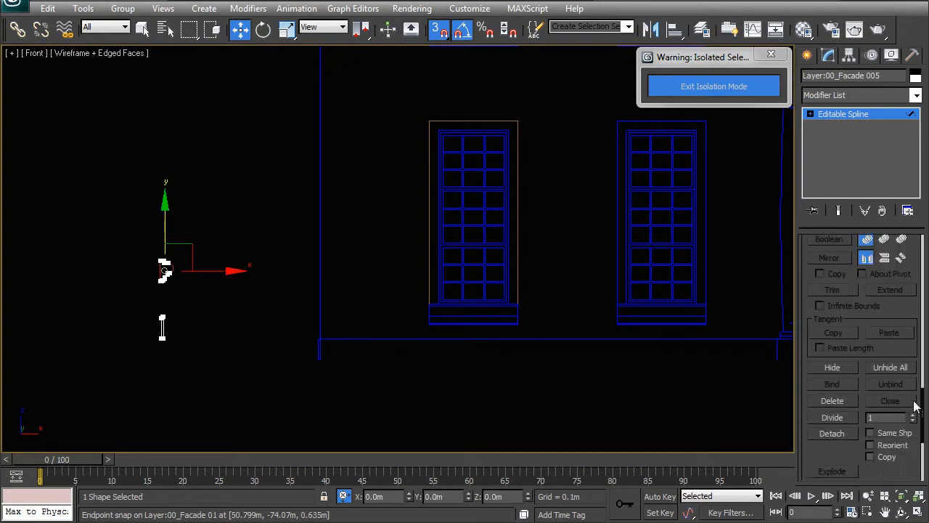
{"action": "left_click", "coordinate": [832, 424]}
{"action": "left_click", "coordinate": [491, 267]}
{"action": "right_click", "coordinate": [314, 260]}
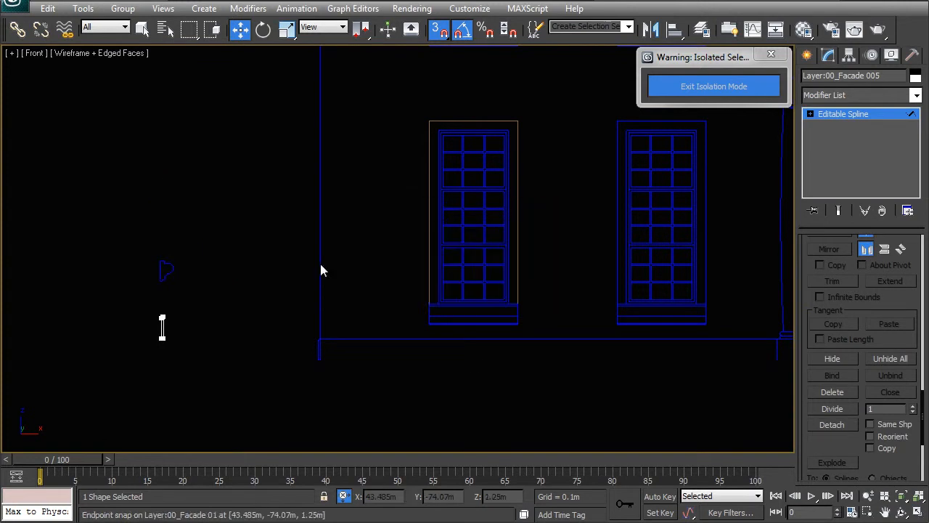
{"action": "left_click", "coordinate": [297, 252]}
Step: Select both profile shapes and center their pivots to the objects
{"action": "left_click", "coordinate": [166, 318]}
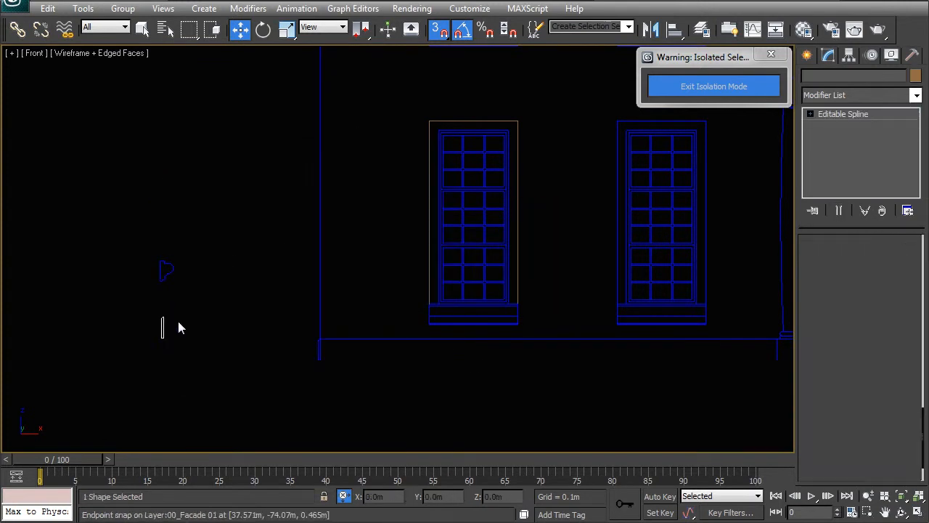
{"action": "left_click", "coordinate": [161, 274], "text": "ctrl"}
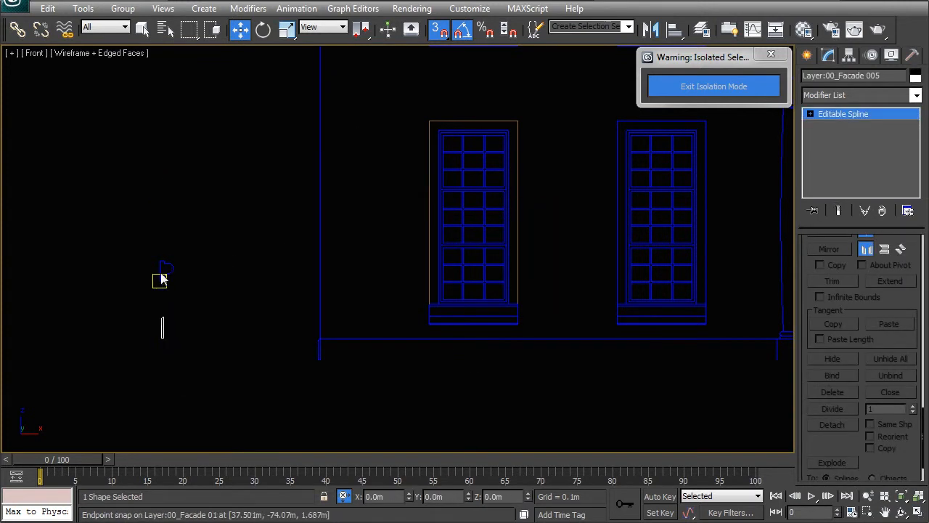
{"action": "left_click", "coordinate": [848, 56]}
{"action": "left_click", "coordinate": [853, 148]}
{"action": "left_click", "coordinate": [860, 224]}
{"action": "left_click", "coordinate": [861, 146]}
{"action": "left_click", "coordinate": [243, 257]}
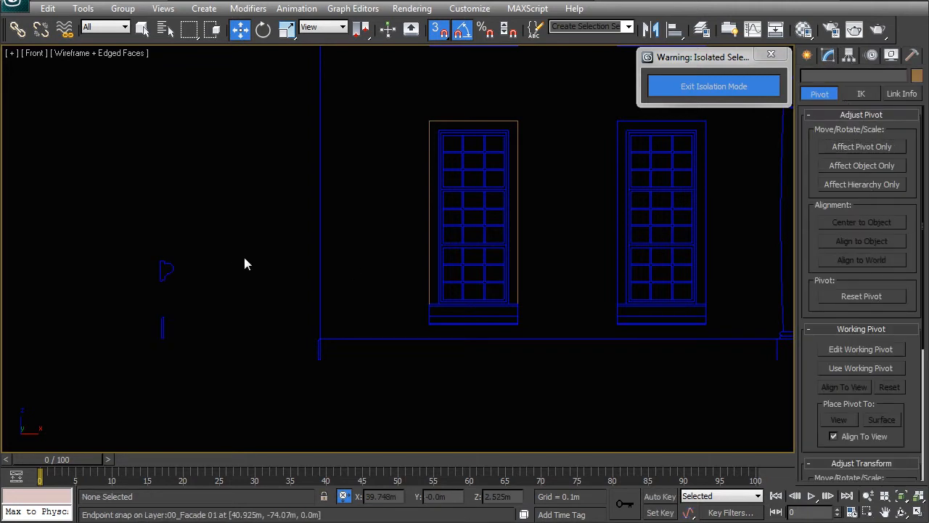
Step: Turn off snapping and move the moulding profile and the thin profile off the original linework towards the façade
{"action": "left_click", "coordinate": [167, 274]}
{"action": "key", "text": "s"}
{"action": "left_click_drag", "start_coordinate": [193, 239], "coordinate": [240, 228]}
{"action": "left_click", "coordinate": [166, 324]}
{"action": "left_click_drag", "start_coordinate": [175, 318], "coordinate": [233, 299]}
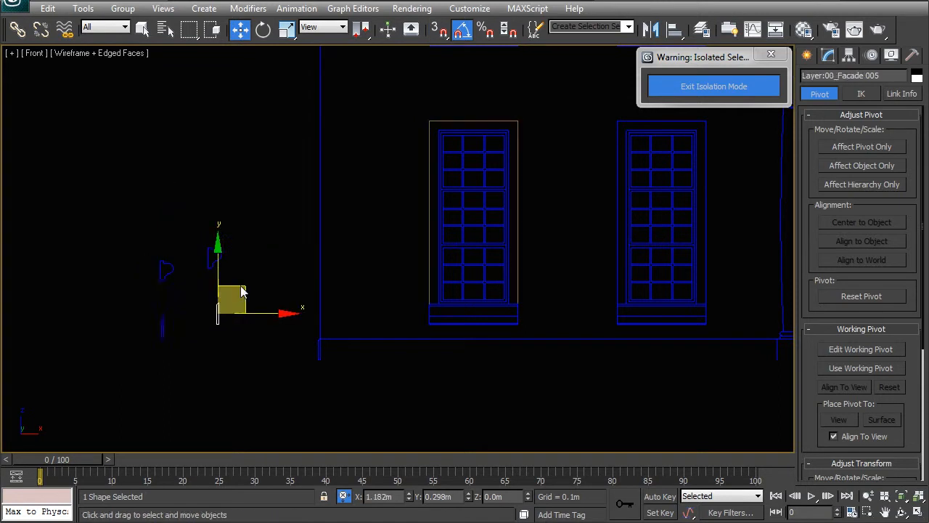
Step: Select both copied profiles together and move them closer to the leftmost ground-floor window
{"action": "left_click", "coordinate": [161, 269]}
{"action": "left_click_drag", "start_coordinate": [191, 234], "coordinate": [248, 332]}
{"action": "left_click_drag", "start_coordinate": [239, 244], "coordinate": [408, 230]}
{"action": "middle_click_drag", "start_coordinate": [423, 315], "coordinate": [379, 236]}
{"action": "scroll", "coordinate": [378, 236], "scroll_direction": "up", "scroll_amount": 4}
{"action": "middle_click_drag", "start_coordinate": [327, 220], "coordinate": [327, 284]}
{"action": "scroll", "coordinate": [327, 284], "scroll_direction": "up", "scroll_amount": 2}
{"action": "left_click", "coordinate": [329, 292]}
{"action": "middle_click_drag", "start_coordinate": [256, 351], "coordinate": [308, 291]}
{"action": "middle_click_drag", "start_coordinate": [310, 189], "coordinate": [280, 266]}
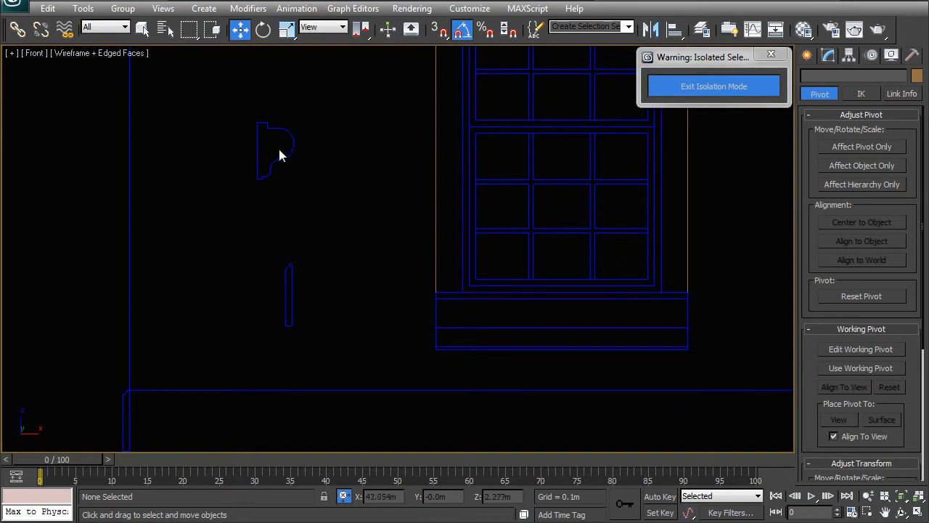
Step: Place the moulding profile beside the leftmost window's sill and the thin profile beside the plinth at the façade corner
{"action": "left_click", "coordinate": [281, 157]}
{"action": "left_click_drag", "start_coordinate": [305, 129], "coordinate": [414, 289]}
{"action": "left_click", "coordinate": [290, 294]}
{"action": "middle_click_drag", "start_coordinate": [345, 233], "coordinate": [436, 139]}
{"action": "left_click_drag", "start_coordinate": [401, 178], "coordinate": [210, 303]}
{"action": "scroll", "coordinate": [303, 301], "scroll_direction": "down", "scroll_amount": 5}
{"action": "left_click", "coordinate": [317, 280]}
{"action": "middle_click_drag", "start_coordinate": [317, 280], "coordinate": [327, 364]}
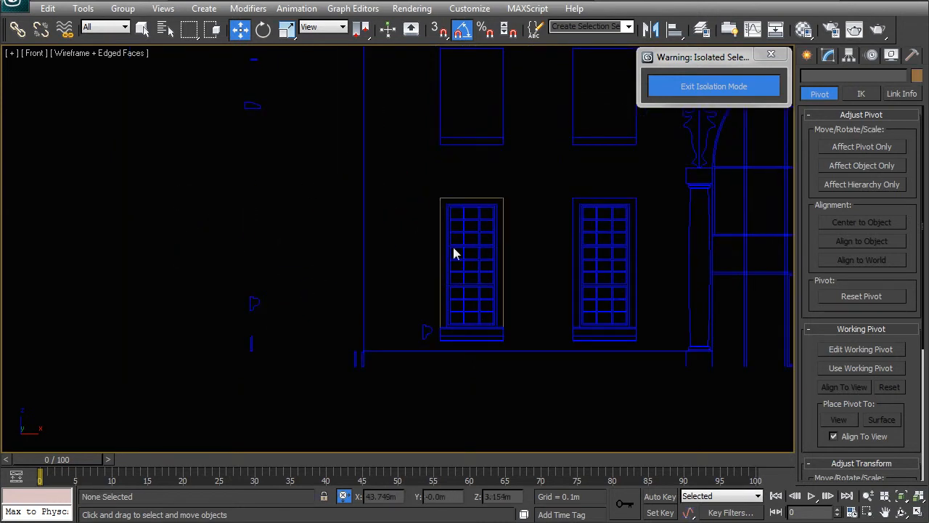
Step: Measure the small rectangular surround section in the linework with a snapped Tape helper, and remove the helper
{"action": "middle_click_drag", "start_coordinate": [233, 88], "coordinate": [285, 233]}
{"action": "scroll", "coordinate": [289, 211], "scroll_direction": "up", "scroll_amount": 4}
{"action": "middle_click_drag", "start_coordinate": [183, 180], "coordinate": [365, 285]}
{"action": "scroll", "coordinate": [261, 229], "scroll_direction": "up", "scroll_amount": 3}
{"action": "scroll", "coordinate": [262, 229], "scroll_direction": "up", "scroll_amount": 3}
{"action": "middle_click_drag", "start_coordinate": [262, 228], "coordinate": [479, 326]}
{"action": "middle_click_drag", "start_coordinate": [409, 314], "coordinate": [557, 372]}
{"action": "scroll", "coordinate": [460, 330], "scroll_direction": "up", "scroll_amount": 3}
{"action": "middle_click_drag", "start_coordinate": [475, 351], "coordinate": [382, 304]}
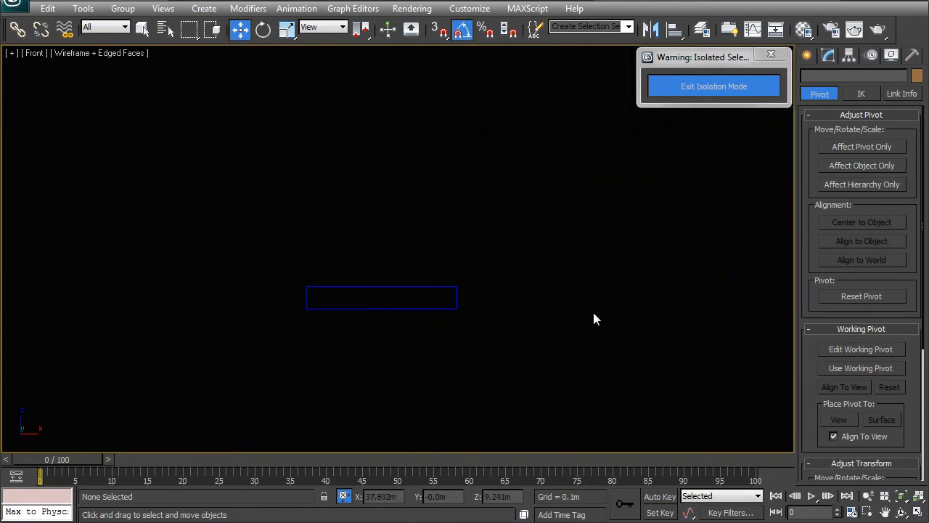
{"action": "left_click", "coordinate": [807, 55]}
{"action": "left_click", "coordinate": [812, 79]}
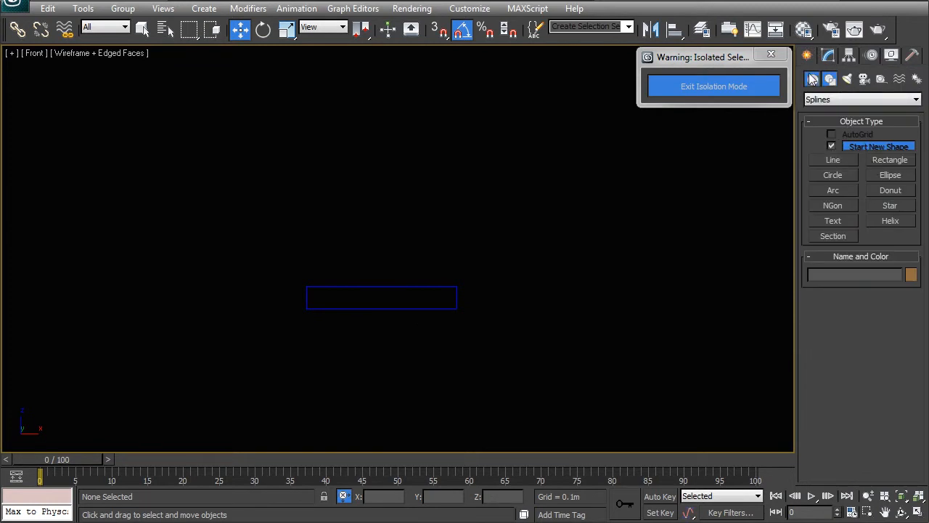
{"action": "left_click", "coordinate": [881, 78]}
{"action": "left_click", "coordinate": [894, 194]}
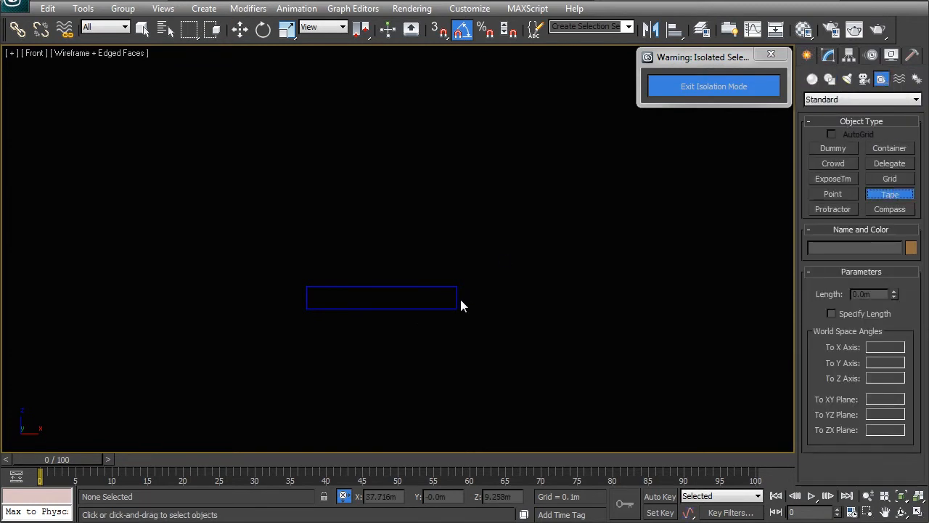
{"action": "key", "text": "s"}
{"action": "left_click_drag", "start_coordinate": [307, 286], "coordinate": [455, 304]}
{"action": "key", "text": "ctrl+z"}
{"action": "key", "text": "w"}
{"action": "key", "text": "Delete"}
Step: Apply a Sweep modifier to the traced window surround spline and use the built-in Bar section
{"action": "middle_click_drag", "start_coordinate": [344, 324], "coordinate": [229, 248]}
{"action": "scroll", "coordinate": [312, 249], "scroll_direction": "down", "scroll_amount": 7}
{"action": "scroll", "coordinate": [318, 258], "scroll_direction": "up", "scroll_amount": 8}
{"action": "scroll", "coordinate": [404, 247], "scroll_direction": "up", "scroll_amount": 3}
{"action": "left_click", "coordinate": [520, 239]}
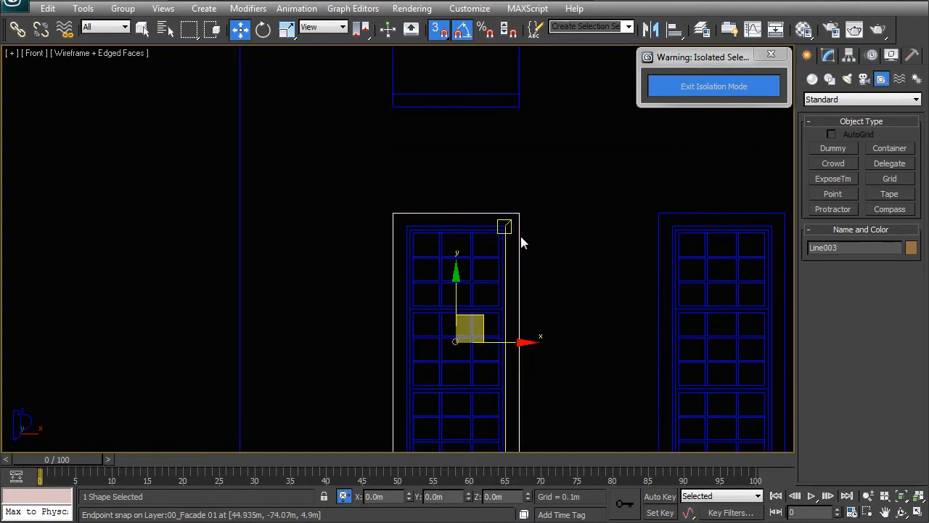
{"action": "left_click", "coordinate": [828, 56]}
{"action": "left_click", "coordinate": [853, 95]}
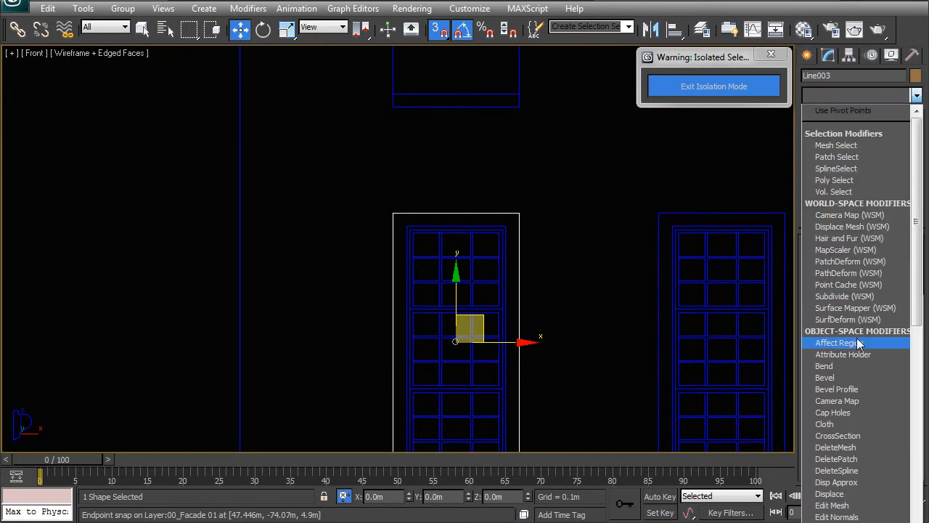
{"action": "type", "text": "sw"}
{"action": "key", "text": "Return"}
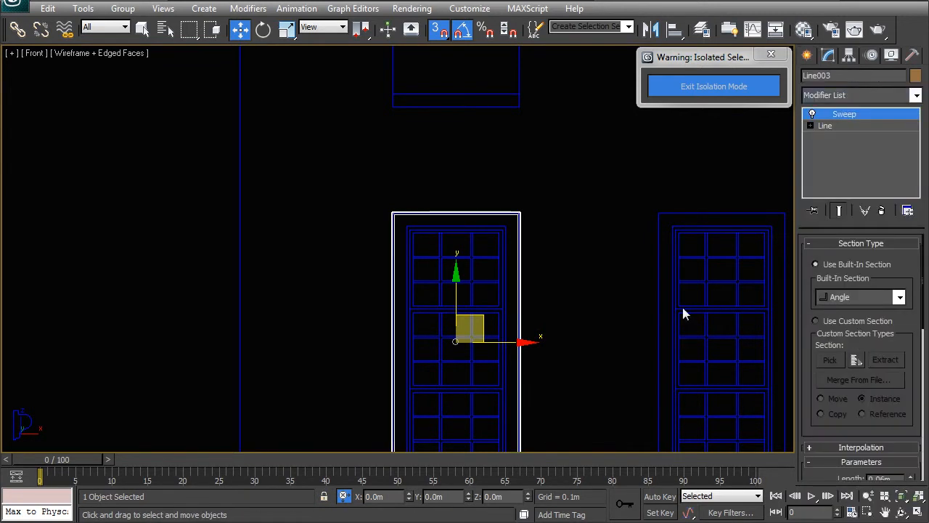
{"action": "left_click", "coordinate": [824, 297]}
{"action": "left_click", "coordinate": [837, 322]}
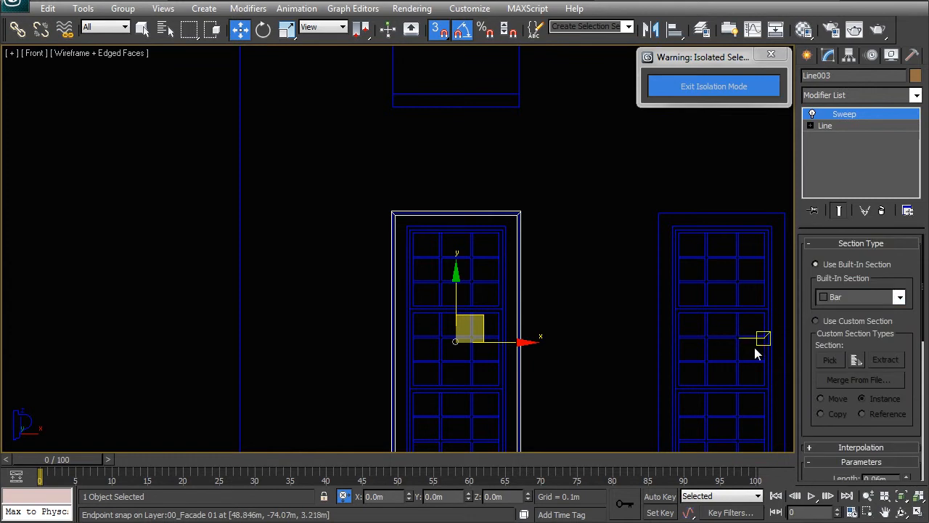
Step: Set the Sweep's Bar section to a length of 0.03 m and a width of 0.2 m
{"action": "left_click_drag", "start_coordinate": [922, 320], "coordinate": [920, 381]}
{"action": "left_click_drag", "start_coordinate": [876, 329], "coordinate": [873, 325]}
{"action": "type", "text": "2"}
{"action": "key", "text": "Return"}
{"action": "left_click_drag", "start_coordinate": [906, 355], "coordinate": [891, 336]}
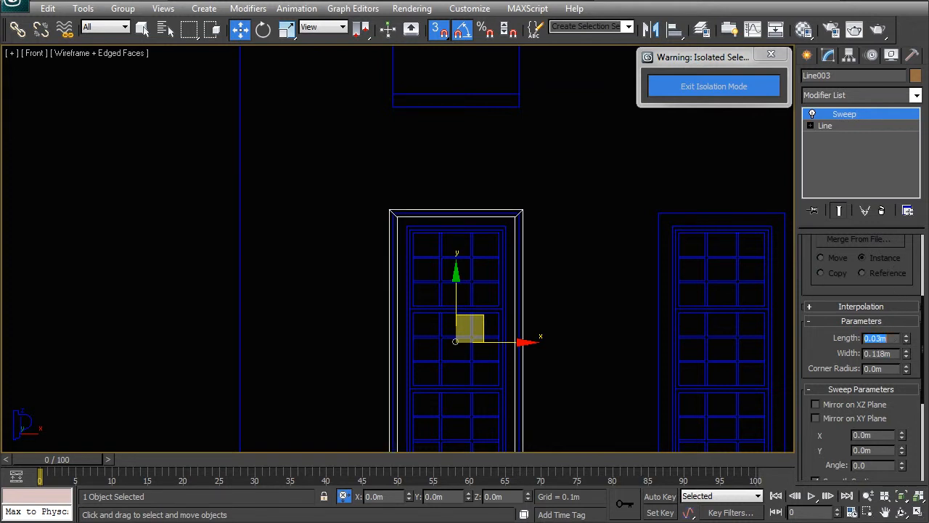
{"action": "left_click_drag", "start_coordinate": [892, 353], "coordinate": [879, 349]}
{"action": "type", "text": "2"}
{"action": "key", "text": "Return"}
Step: Set the Sweep's pivot alignment to the section's top-left corner and check the surround against the window linework
{"action": "middle_click_drag", "start_coordinate": [498, 302], "coordinate": [441, 238]}
{"action": "scroll", "coordinate": [442, 238], "scroll_direction": "up", "scroll_amount": 3}
{"action": "middle_click_drag", "start_coordinate": [529, 228], "coordinate": [517, 263]}
{"action": "left_click_drag", "start_coordinate": [923, 341], "coordinate": [919, 409]}
{"action": "left_click", "coordinate": [842, 387]}
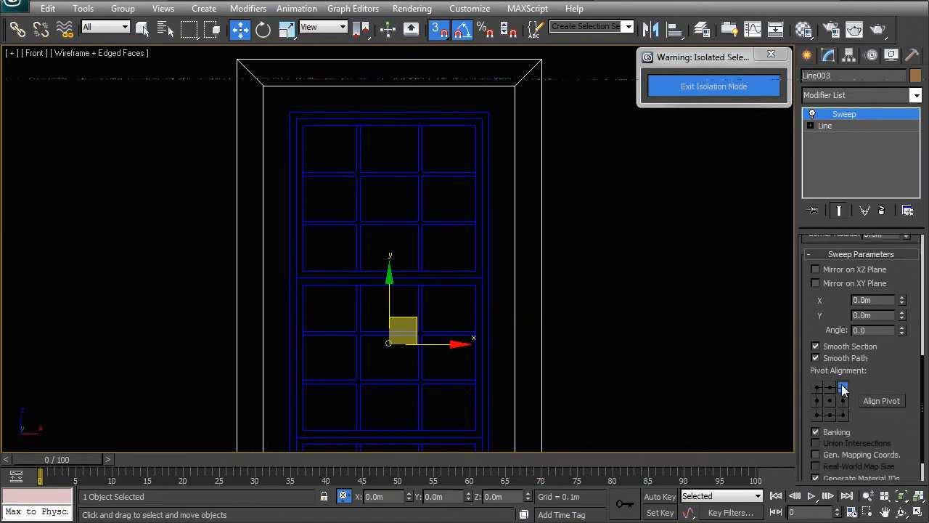
{"action": "left_click", "coordinate": [817, 387]}
{"action": "middle_click_drag", "start_coordinate": [607, 340], "coordinate": [606, 309]}
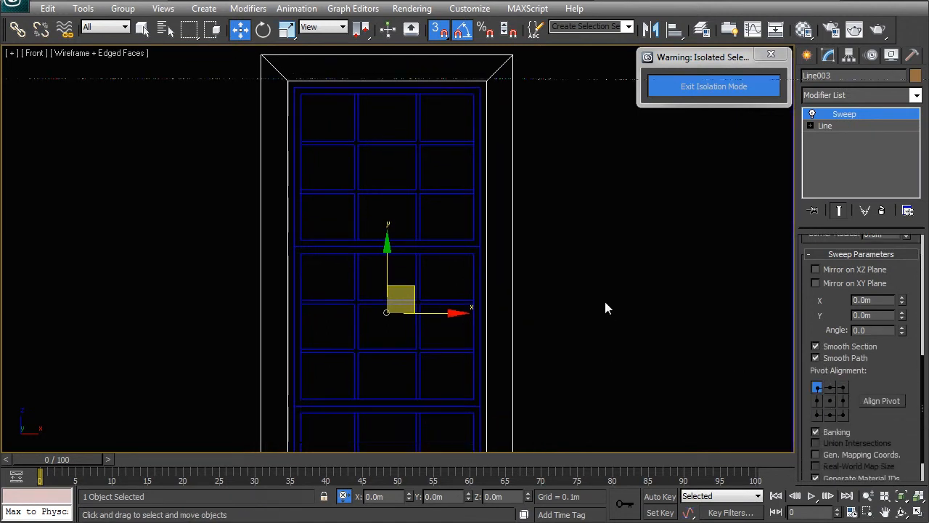
{"action": "scroll", "coordinate": [573, 350], "scroll_direction": "down", "scroll_amount": 2}
{"action": "scroll", "coordinate": [525, 290], "scroll_direction": "down", "scroll_amount": 2}
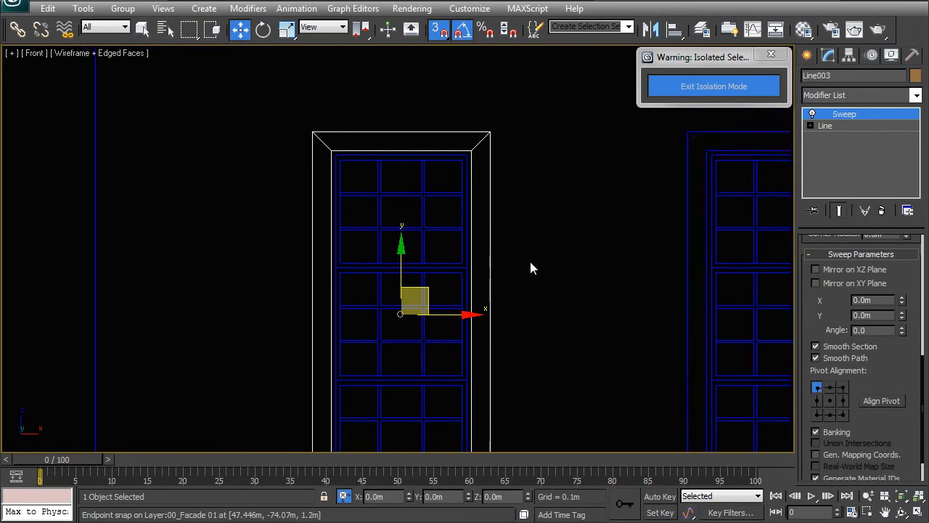
{"action": "middle_click_drag", "start_coordinate": [529, 351], "coordinate": [546, 224]}
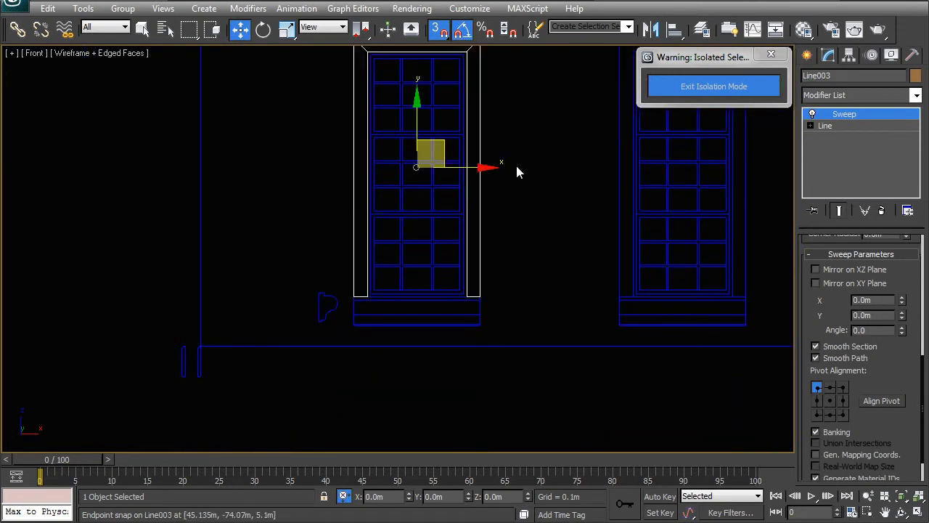
Step: Examine the sill moulding profile and the sill linework beneath the leftmost ground-floor window
{"action": "left_click", "coordinate": [328, 302]}
{"action": "middle_click_drag", "start_coordinate": [378, 327], "coordinate": [403, 303]}
{"action": "scroll", "coordinate": [407, 312], "scroll_direction": "up", "scroll_amount": 5}
{"action": "left_click", "coordinate": [396, 350]}
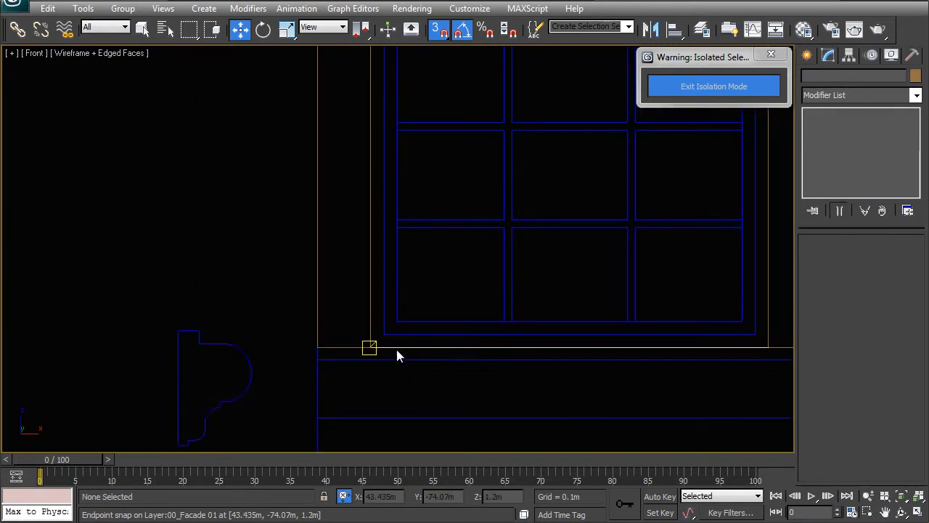
{"action": "middle_click_drag", "start_coordinate": [394, 367], "coordinate": [341, 292]}
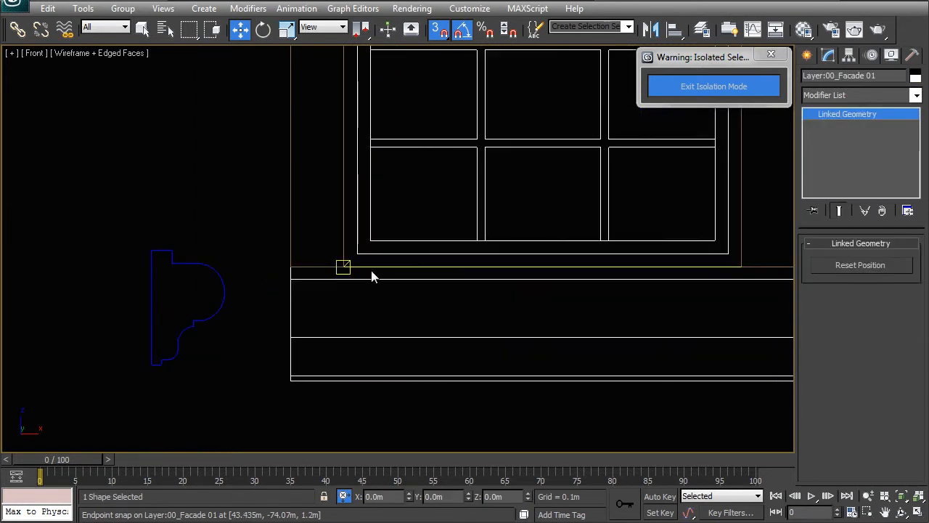
{"action": "left_click", "coordinate": [226, 217]}
{"action": "scroll", "coordinate": [225, 210], "scroll_direction": "down", "scroll_amount": 2}
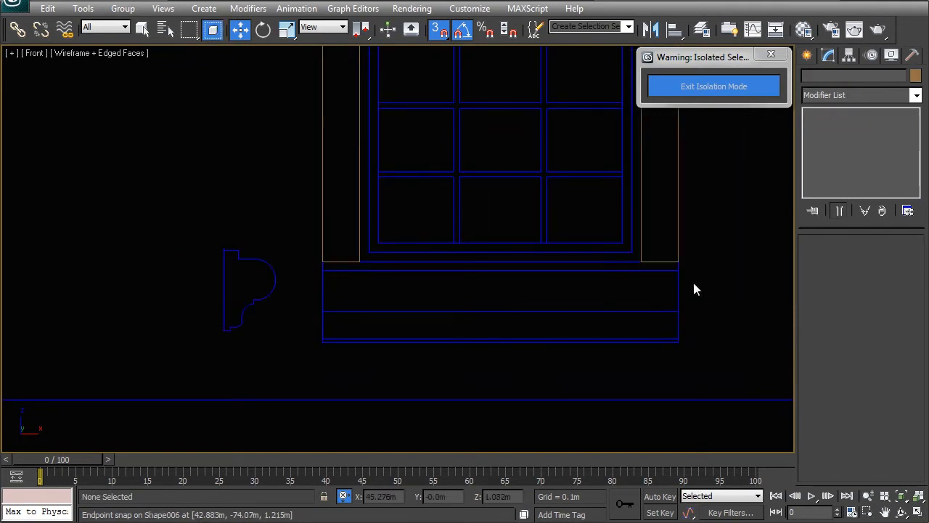
{"action": "left_click_drag", "start_coordinate": [265, 253], "coordinate": [688, 306]}
{"action": "middle_click_drag", "start_coordinate": [244, 191], "coordinate": [232, 191]}
Step: Draw a straight spline along the sill's top edge, endpoint-snapped between the outer corners of the window surround
{"action": "left_click", "coordinate": [808, 57]}
{"action": "left_click", "coordinate": [830, 78]}
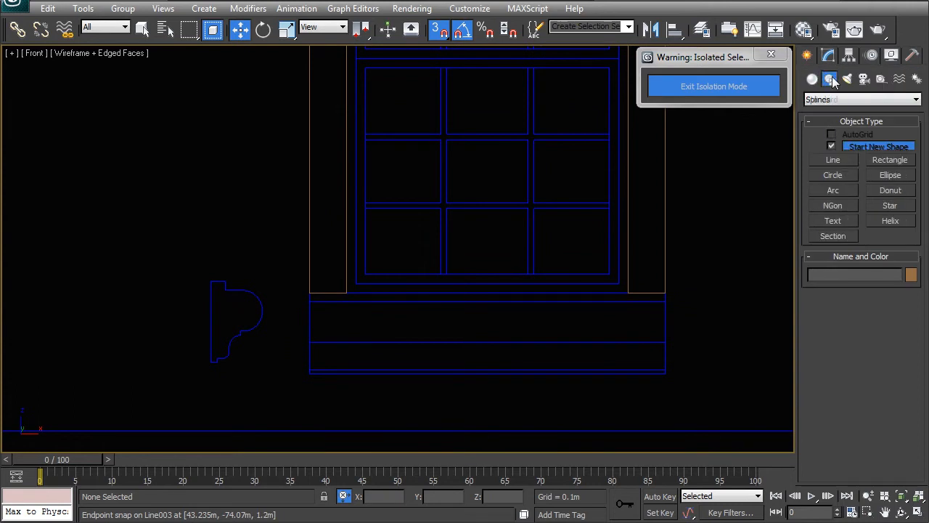
{"action": "left_click", "coordinate": [852, 159]}
{"action": "key", "text": "s"}
{"action": "left_click", "coordinate": [311, 296]}
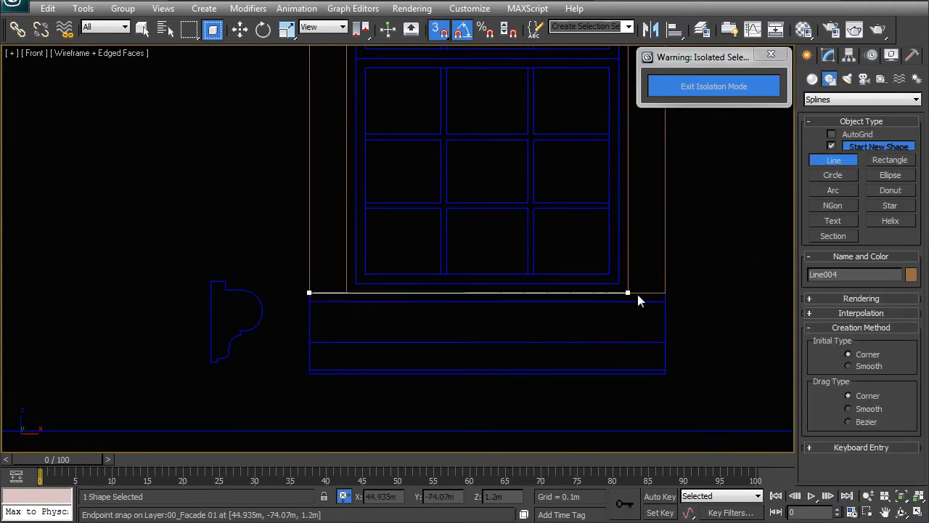
{"action": "left_click", "coordinate": [662, 296]}
{"action": "right_click", "coordinate": [660, 297]}
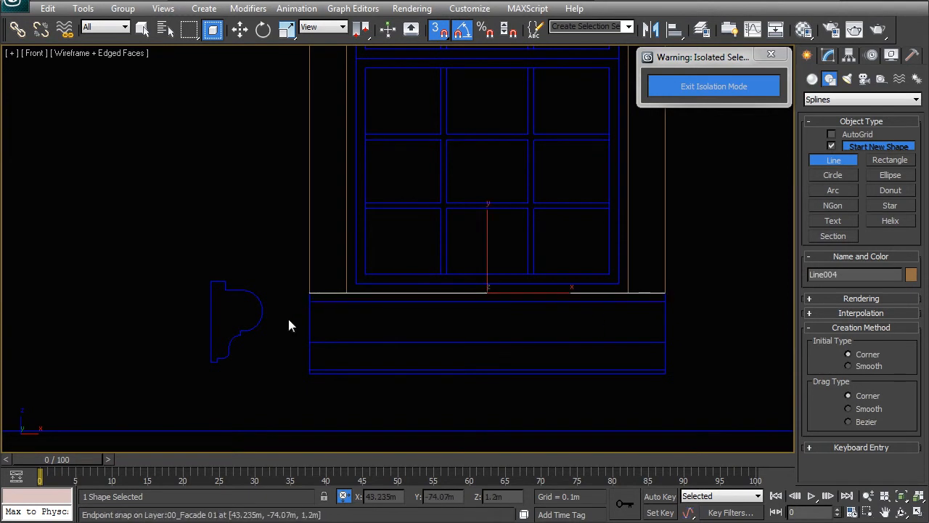
Step: Isolate the sill spline together with its moulding profile and frame both in a perspective view
{"action": "key", "text": "w"}
{"action": "left_click", "coordinate": [243, 290], "text": "ctrl"}
{"action": "scroll", "coordinate": [280, 315], "scroll_direction": "down", "scroll_amount": 1}
{"action": "scroll", "coordinate": [446, 312], "scroll_direction": "down", "scroll_amount": 4}
{"action": "right_click", "coordinate": [398, 306]}
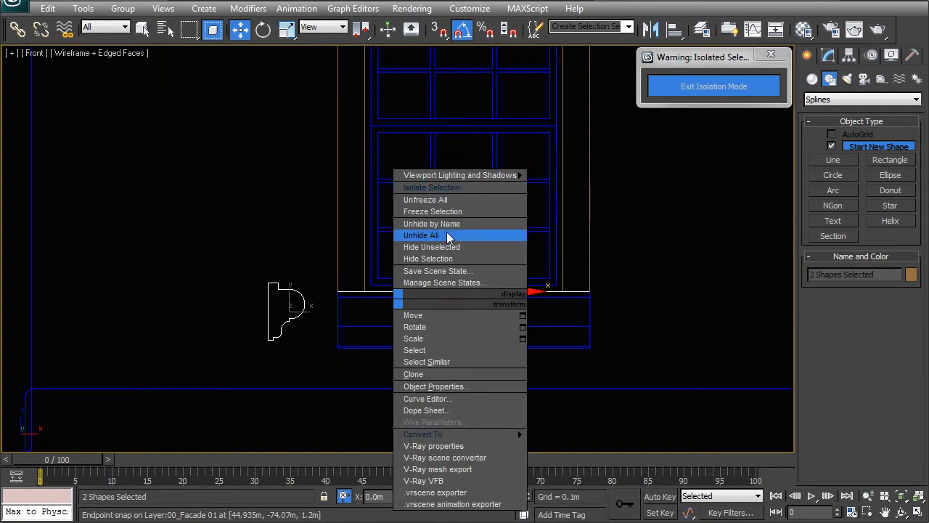
{"action": "left_click", "coordinate": [404, 182]}
{"action": "left_click", "coordinate": [295, 214]}
{"action": "left_click", "coordinate": [295, 210]}
{"action": "key", "text": "p"}
{"action": "key", "text": "z"}
{"action": "middle_click_drag", "start_coordinate": [704, 296], "coordinate": [229, 281], "text": "alt"}
Step: Rotate the moulding profile about its vertical axis so it stands out from the façade plane
{"action": "left_click", "coordinate": [197, 304]}
{"action": "key", "text": "e"}
{"action": "left_click_drag", "start_coordinate": [220, 314], "coordinate": [160, 315]}
Step: Apply a Sweep modifier to the sill spline and pick the moulding profile as its custom section
{"action": "left_click", "coordinate": [305, 223]}
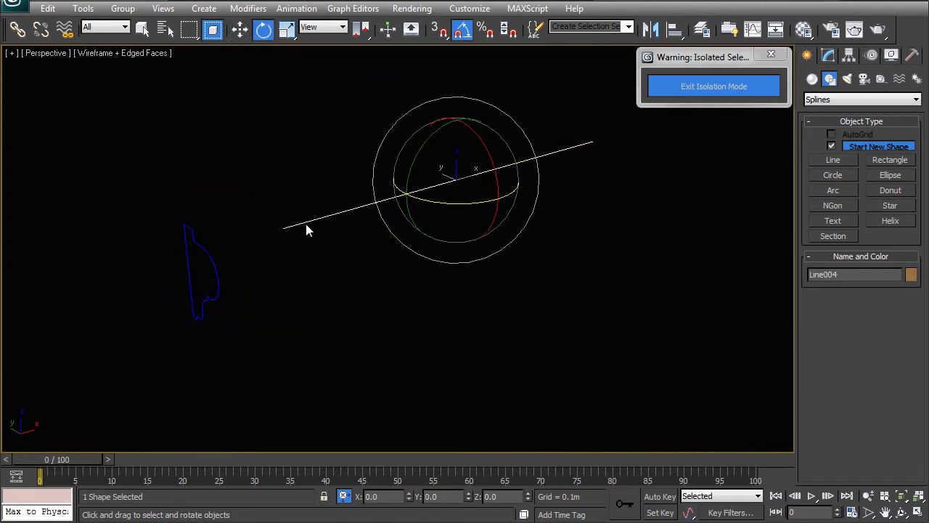
{"action": "left_click", "coordinate": [828, 56]}
{"action": "left_click", "coordinate": [842, 97]}
{"action": "scroll", "coordinate": [834, 412], "scroll_direction": "down", "scroll_amount": 20}
{"action": "left_click", "coordinate": [834, 411]}
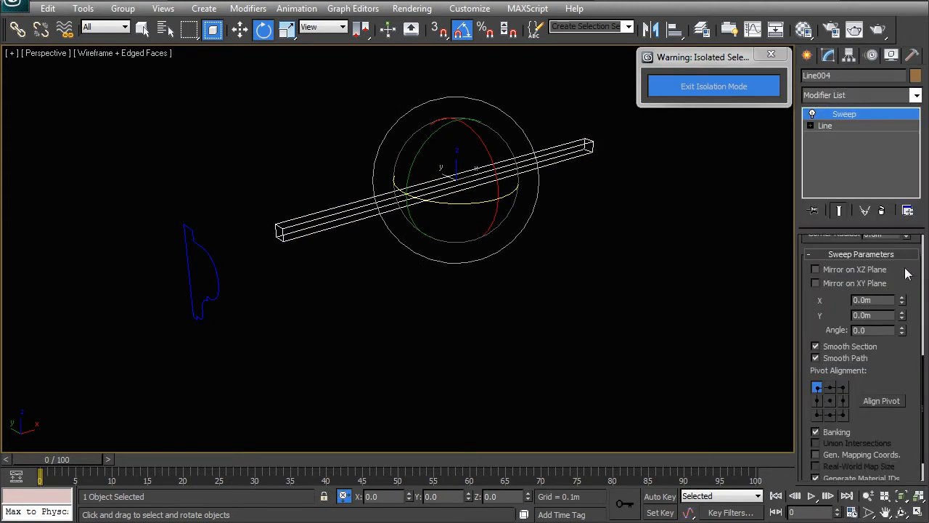
{"action": "scroll", "coordinate": [905, 273], "scroll_direction": "up", "scroll_amount": 5}
{"action": "left_click", "coordinate": [815, 304]}
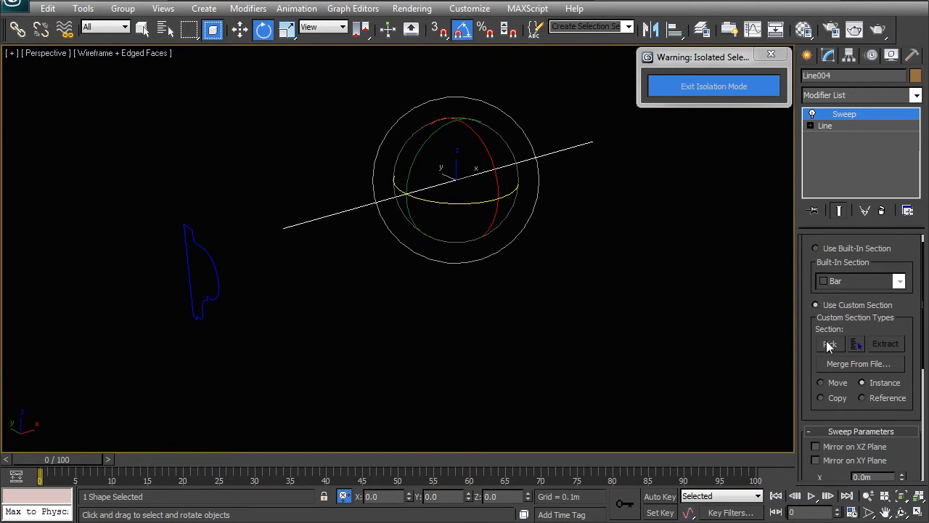
{"action": "left_click", "coordinate": [829, 344]}
{"action": "left_click", "coordinate": [214, 259]}
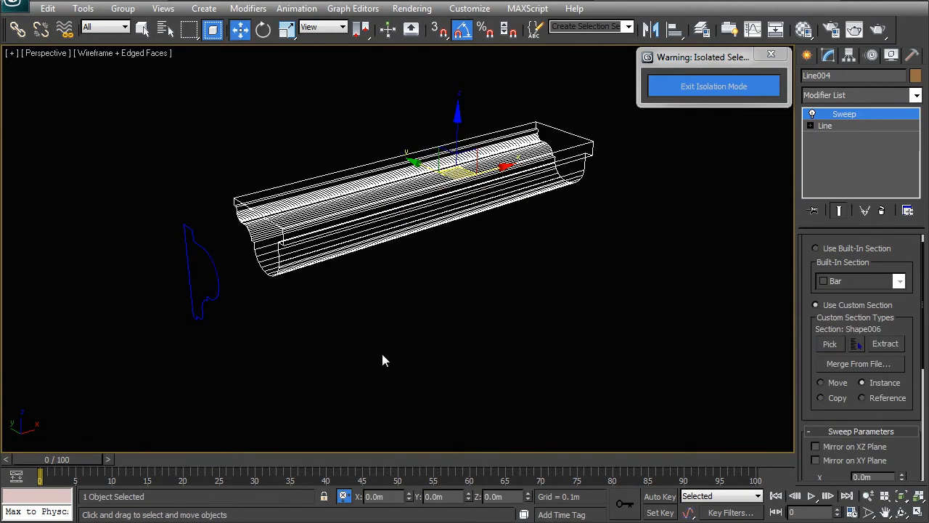
Step: Set the sill Sweep's angle to 90 so the moulding stands upright
{"action": "middle_click_drag", "start_coordinate": [336, 249], "coordinate": [318, 307]}
{"action": "right_click", "coordinate": [312, 287]}
{"action": "left_click", "coordinate": [351, 302]}
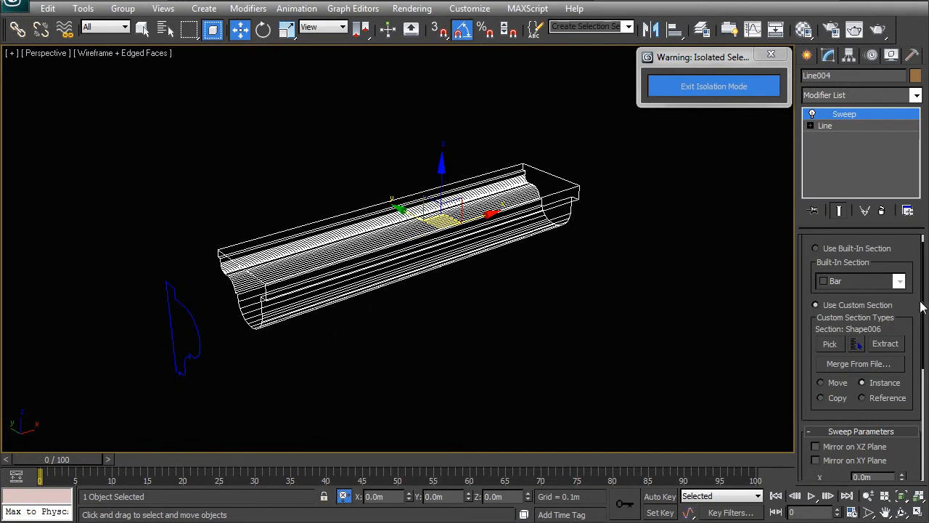
{"action": "scroll", "coordinate": [913, 313], "scroll_direction": "down", "scroll_amount": 8}
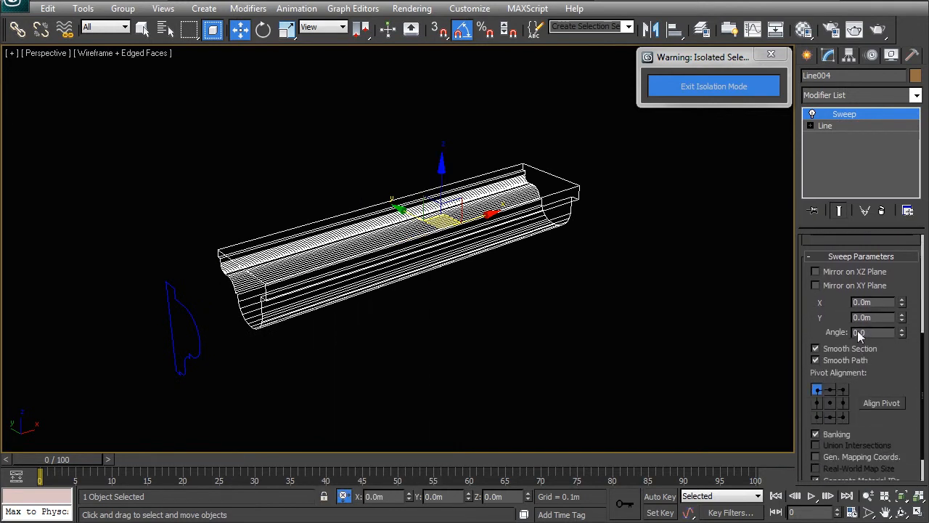
{"action": "left_click_drag", "start_coordinate": [902, 335], "coordinate": [856, 383]}
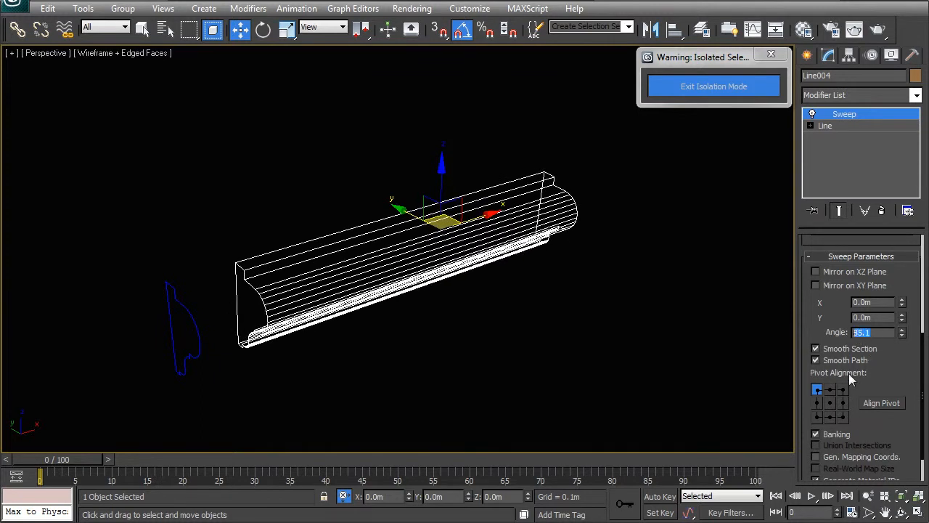
{"action": "type", "text": "90"}
{"action": "key", "text": "Return"}
Step: Exit isolation mode and show the scene shaded around the sill moulding
{"action": "middle_click_drag", "start_coordinate": [244, 290], "coordinate": [254, 255], "text": "alt"}
{"action": "left_click", "coordinate": [669, 92]}
{"action": "key", "text": "z"}
{"action": "middle_click_drag", "start_coordinate": [438, 274], "coordinate": [408, 272], "text": "alt"}
{"action": "key", "text": "F3"}
Step: Move the sill moulding outward along Y so its back meets the façade surface, using endpoint snap
{"action": "scroll", "coordinate": [405, 268], "scroll_direction": "down", "scroll_amount": 6}
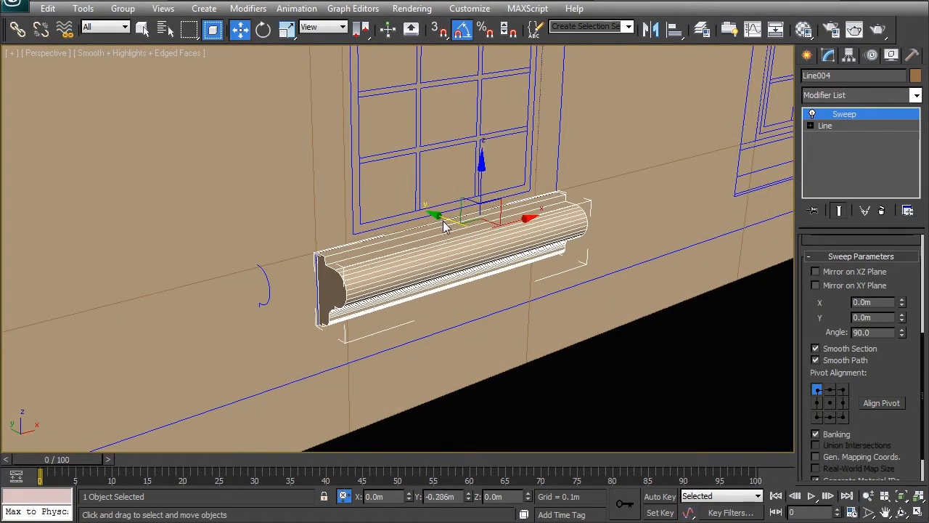
{"action": "scroll", "coordinate": [366, 268], "scroll_direction": "up", "scroll_amount": 6}
{"action": "middle_click_drag", "start_coordinate": [367, 267], "coordinate": [492, 341]}
{"action": "key", "text": "s"}
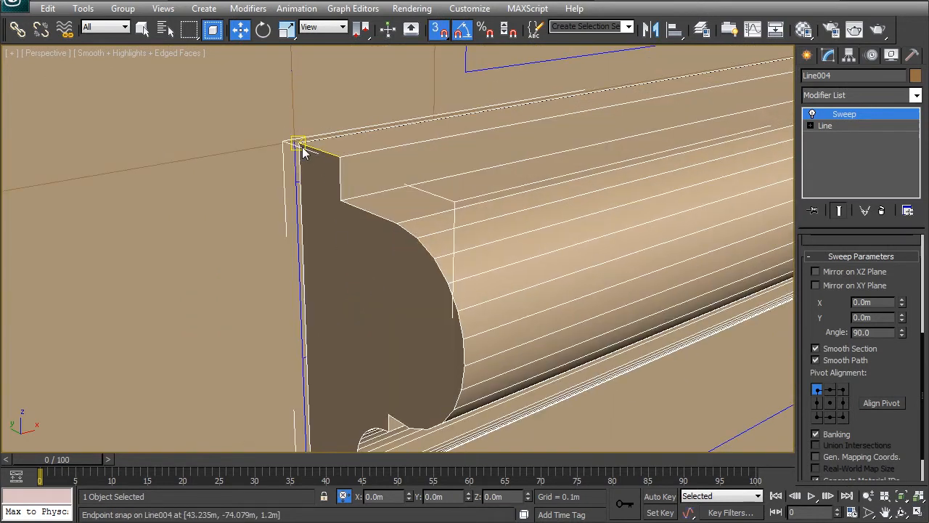
{"action": "scroll", "coordinate": [312, 167], "scroll_direction": "down", "scroll_amount": 8}
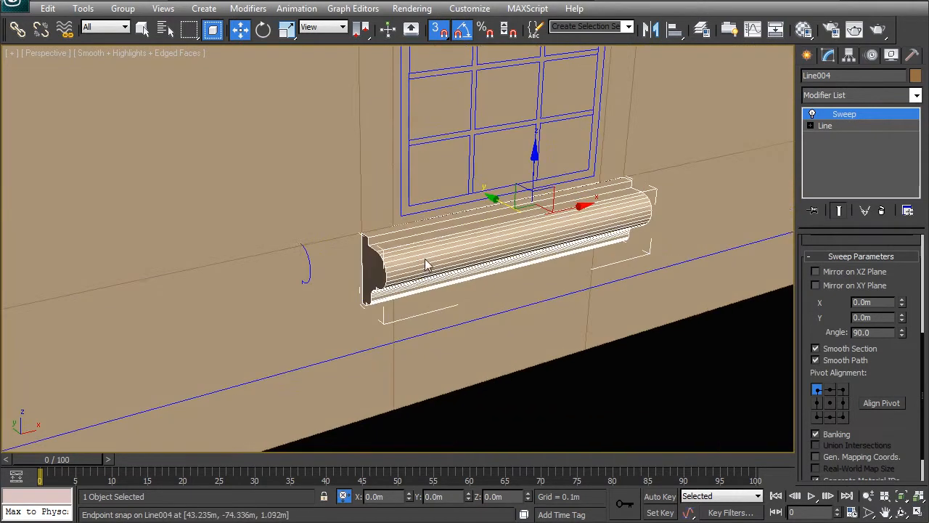
Step: Change the pivot alignment of the window surround's Sweep and check the surround and sill against the façade
{"action": "left_click", "coordinate": [394, 210]}
{"action": "left_click", "coordinate": [378, 213]}
{"action": "middle_click_drag", "start_coordinate": [428, 222], "coordinate": [407, 333]}
{"action": "scroll", "coordinate": [407, 332], "scroll_direction": "down", "scroll_amount": 3}
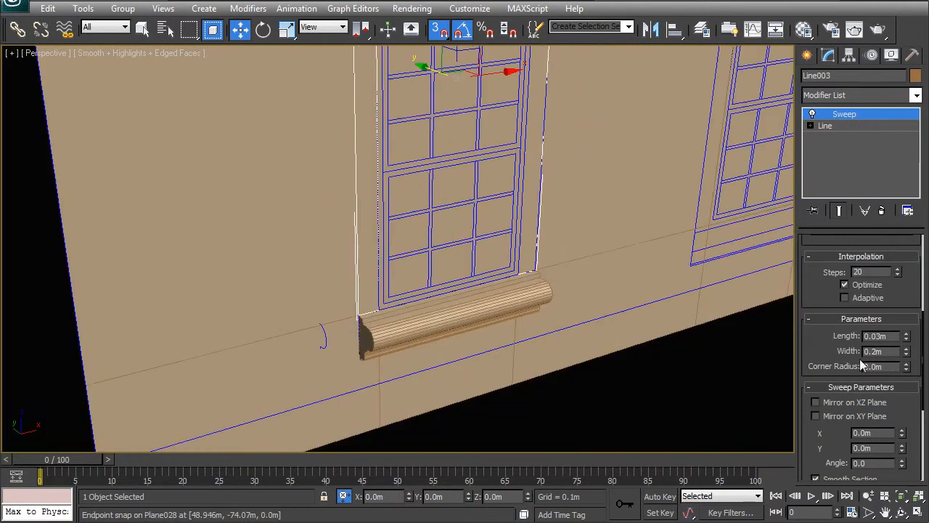
{"action": "scroll", "coordinate": [856, 355], "scroll_direction": "down", "scroll_amount": 5}
{"action": "left_click", "coordinate": [817, 410]}
{"action": "left_click", "coordinate": [599, 424]}
{"action": "middle_click_drag", "start_coordinate": [456, 313], "coordinate": [482, 238]}
{"action": "scroll", "coordinate": [392, 234], "scroll_direction": "up", "scroll_amount": 5}
{"action": "middle_click_drag", "start_coordinate": [389, 234], "coordinate": [346, 265], "text": "alt"}
{"action": "scroll", "coordinate": [374, 300], "scroll_direction": "down", "scroll_amount": 8}
{"action": "middle_click_drag", "start_coordinate": [446, 210], "coordinate": [425, 257]}
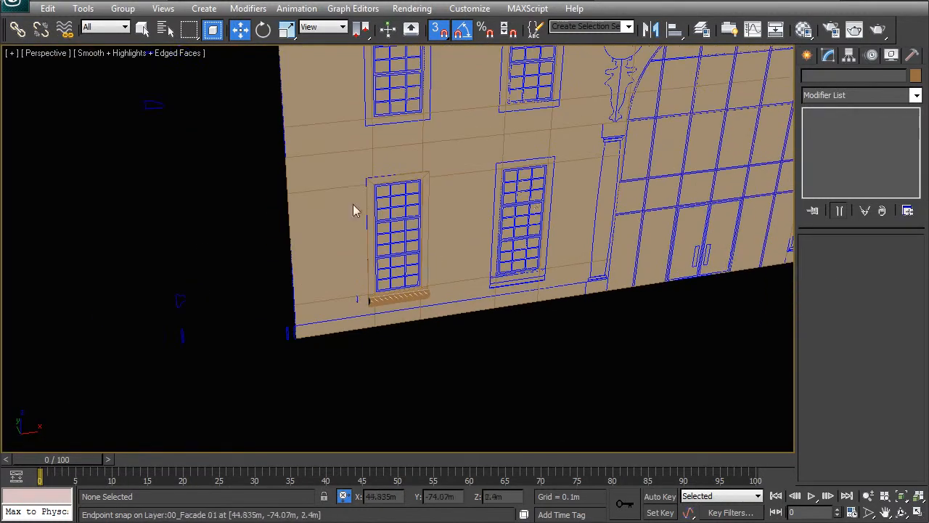
Step: Review the complete façade and its position relative to the general site plan
{"action": "scroll", "coordinate": [534, 249], "scroll_direction": "down", "scroll_amount": 3}
{"action": "middle_click_drag", "start_coordinate": [533, 249], "coordinate": [474, 348]}
{"action": "scroll", "coordinate": [474, 218], "scroll_direction": "down", "scroll_amount": 3}
{"action": "middle_click_drag", "start_coordinate": [474, 196], "coordinate": [461, 296]}
{"action": "scroll", "coordinate": [467, 254], "scroll_direction": "down", "scroll_amount": 5}
{"action": "scroll", "coordinate": [418, 294], "scroll_direction": "up", "scroll_amount": 3}
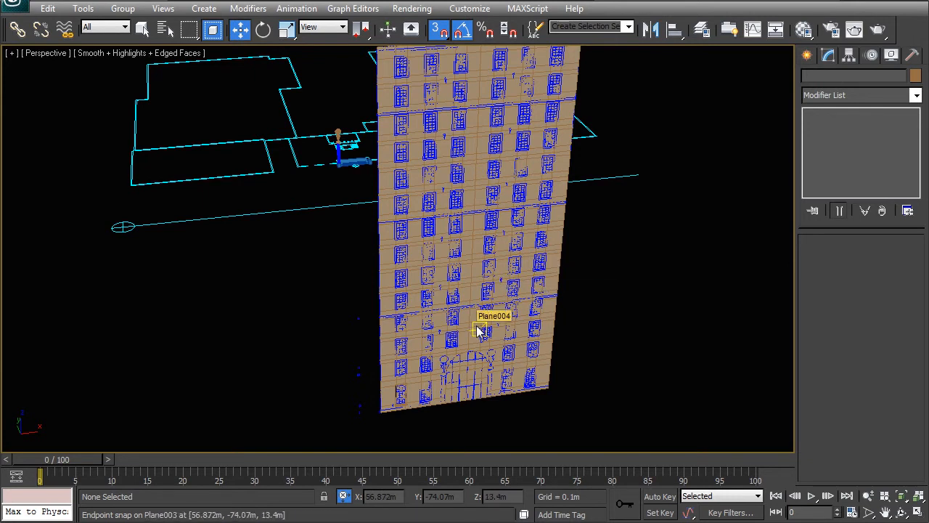
{"action": "middle_click_drag", "start_coordinate": [400, 316], "coordinate": [461, 334], "text": "alt"}
{"action": "scroll", "coordinate": [431, 310], "scroll_direction": "up", "scroll_amount": 4}
{"action": "middle_click_drag", "start_coordinate": [342, 244], "coordinate": [375, 312]}
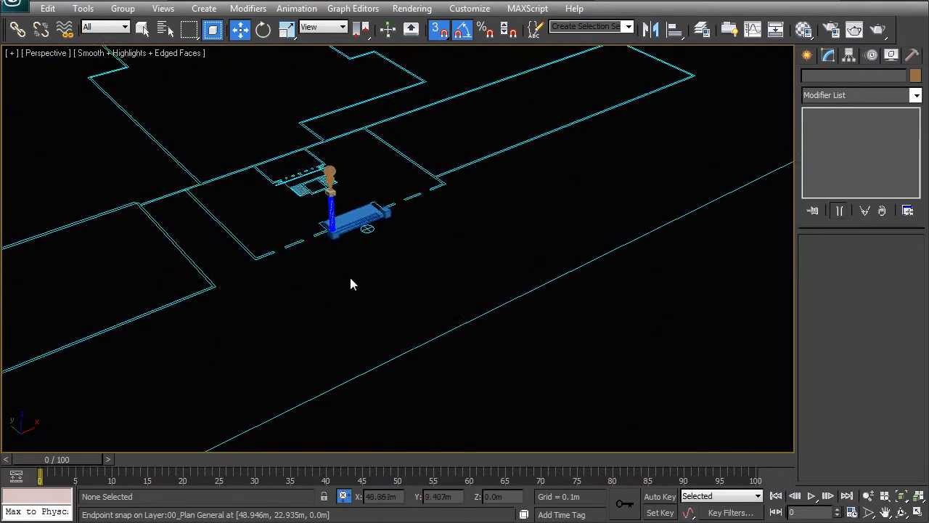
Step: Examine the column with its ball finial and stepped base, and compare them with the full façade
{"action": "scroll", "coordinate": [372, 303], "scroll_direction": "up", "scroll_amount": 1}
{"action": "key", "text": "ctrl+z"}
{"action": "key", "text": "z"}
{"action": "middle_click_drag", "start_coordinate": [431, 298], "coordinate": [559, 239], "text": "alt"}
{"action": "left_click", "coordinate": [559, 239]}
{"action": "middle_click_drag", "start_coordinate": [341, 356], "coordinate": [386, 136], "text": "alt"}
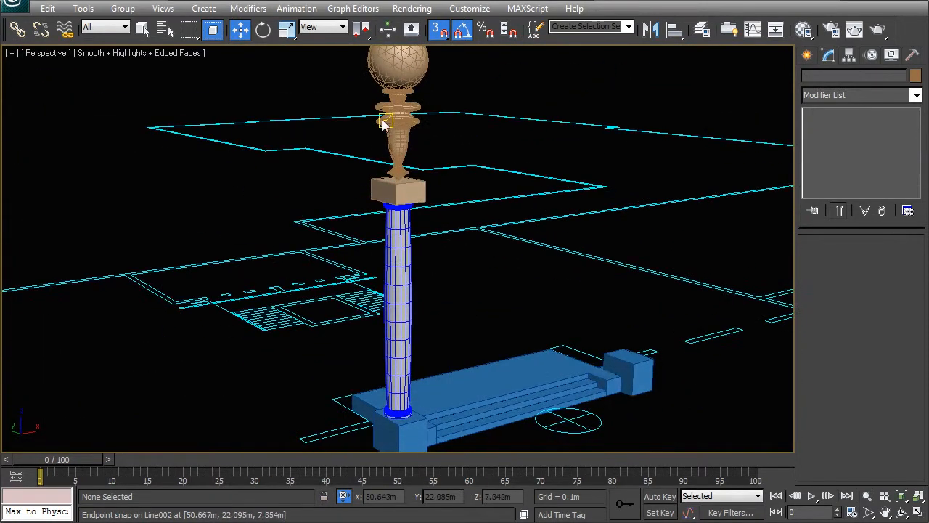
{"action": "middle_click_drag", "start_coordinate": [418, 109], "coordinate": [379, 141], "text": "alt"}
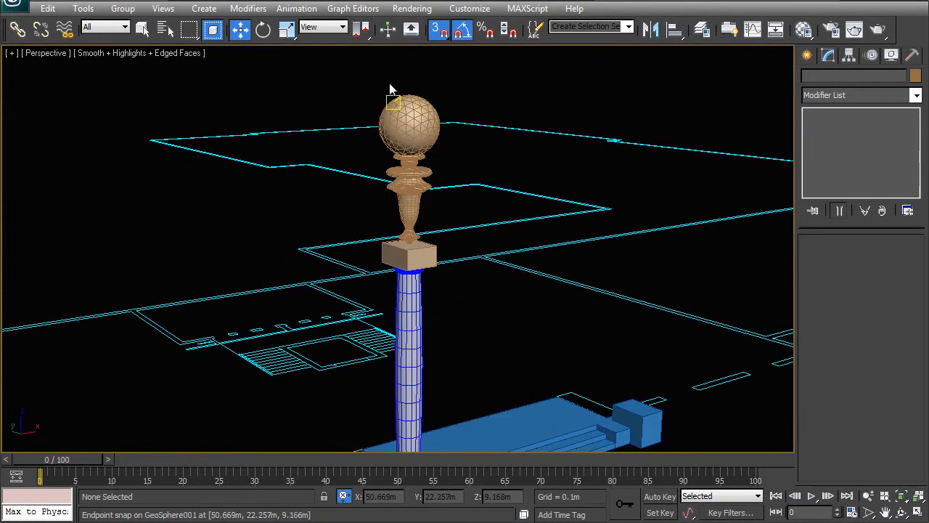
{"action": "scroll", "coordinate": [395, 187], "scroll_direction": "down", "scroll_amount": 8}
{"action": "middle_click_drag", "start_coordinate": [450, 243], "coordinate": [419, 268], "text": "alt"}
{"action": "scroll", "coordinate": [528, 320], "scroll_direction": "down", "scroll_amount": 4}
{"action": "scroll", "coordinate": [592, 273], "scroll_direction": "up", "scroll_amount": 5}
{"action": "middle_click_drag", "start_coordinate": [613, 255], "coordinate": [554, 298]}
{"action": "scroll", "coordinate": [501, 299], "scroll_direction": "down", "scroll_amount": 3}
{"action": "middle_click_drag", "start_coordinate": [497, 300], "coordinate": [482, 300], "text": "alt"}
{"action": "middle_click_drag", "start_coordinate": [528, 207], "coordinate": [565, 266]}
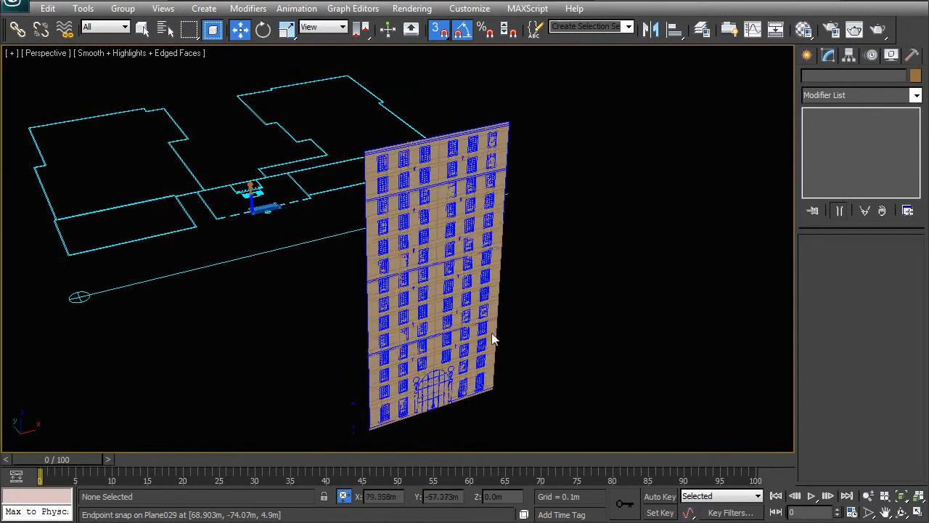